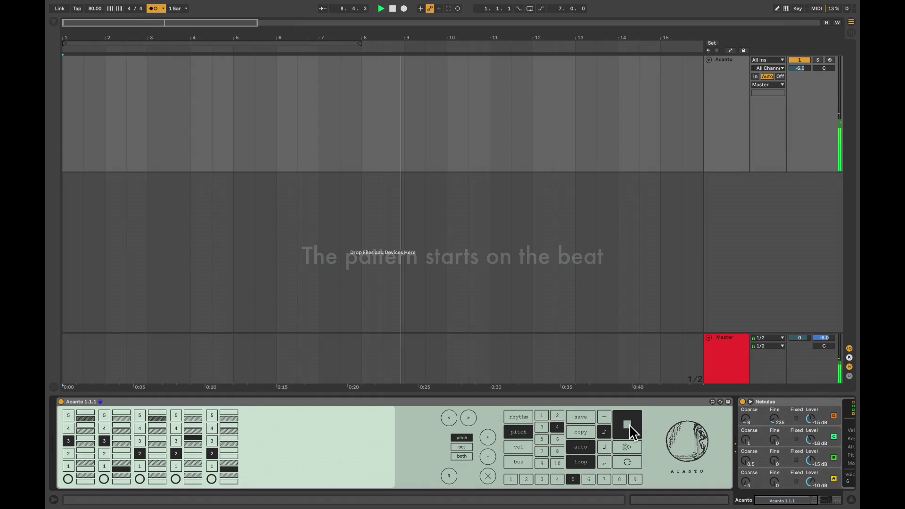
Step: Stop the sequencer, switch it to pattern 5 with quarter-note quantize, and start and stop it twice to hear its timing
left_click(629, 426)
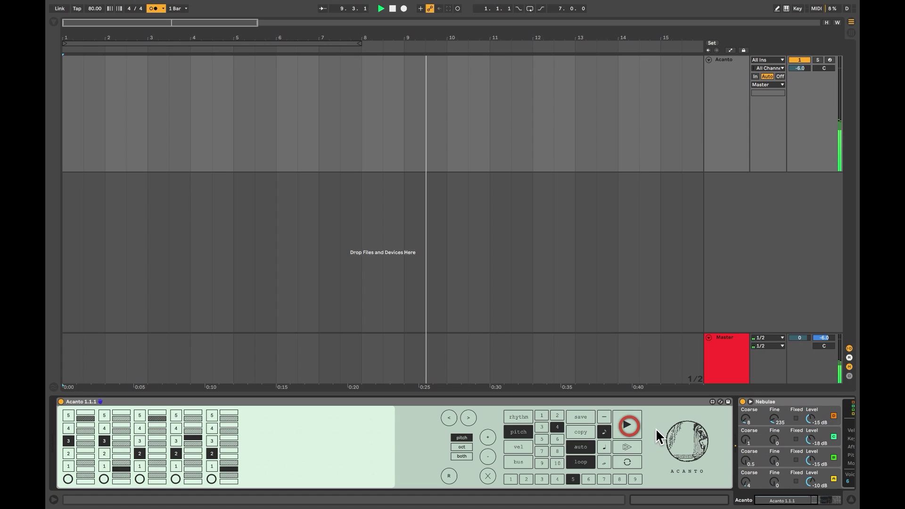
left_click(543, 439)
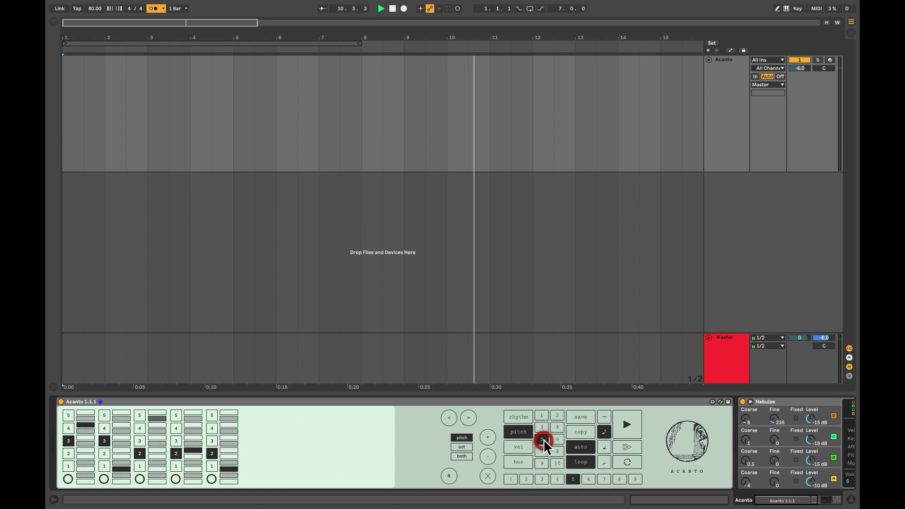
left_click(604, 446)
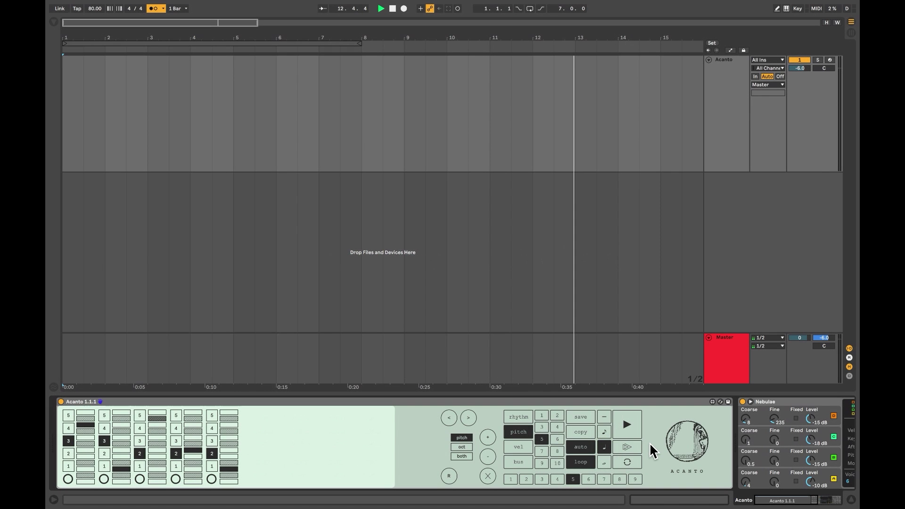
left_click(628, 427)
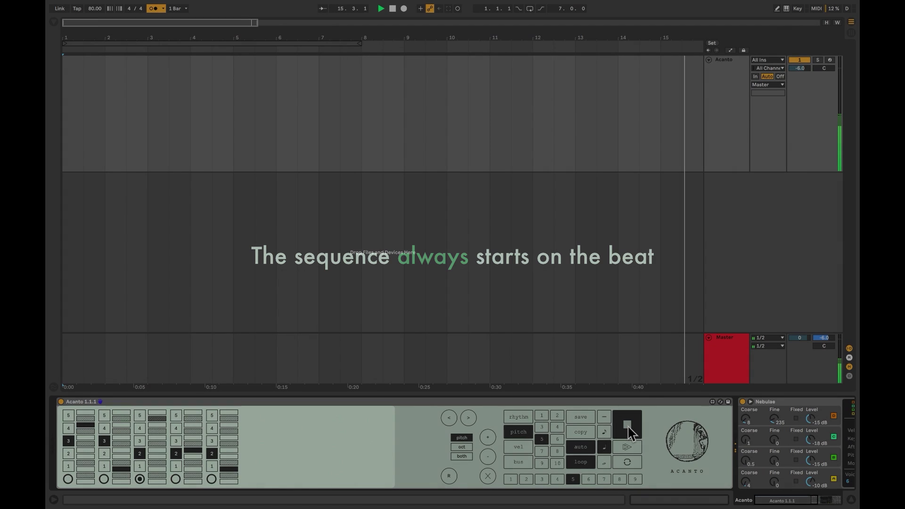
left_click(628, 427)
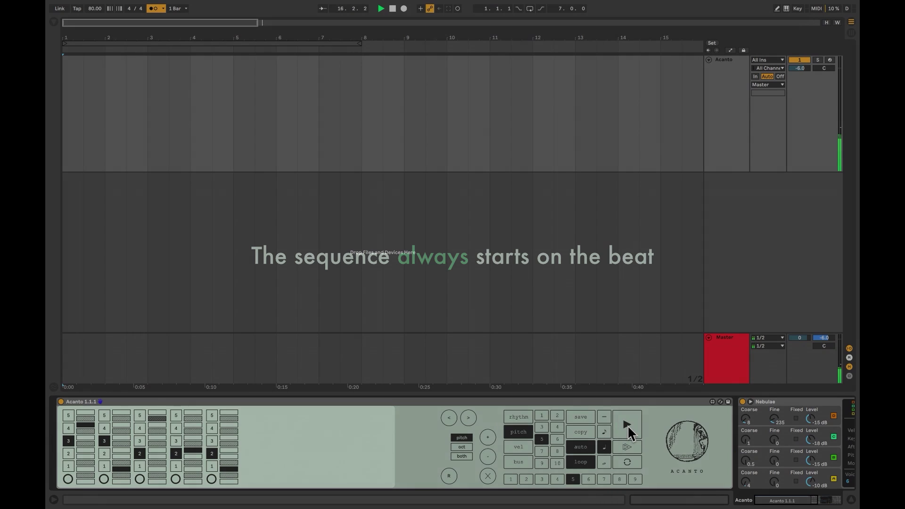
left_click(627, 425)
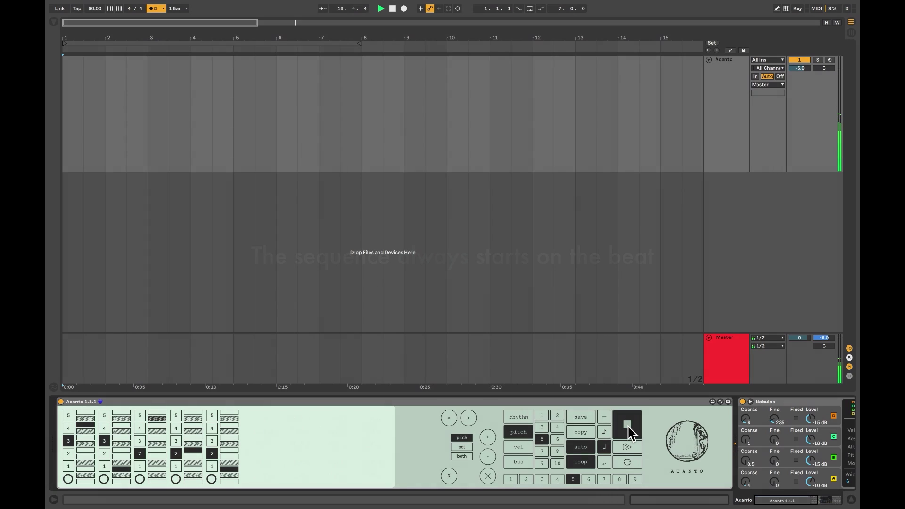
left_click(627, 425)
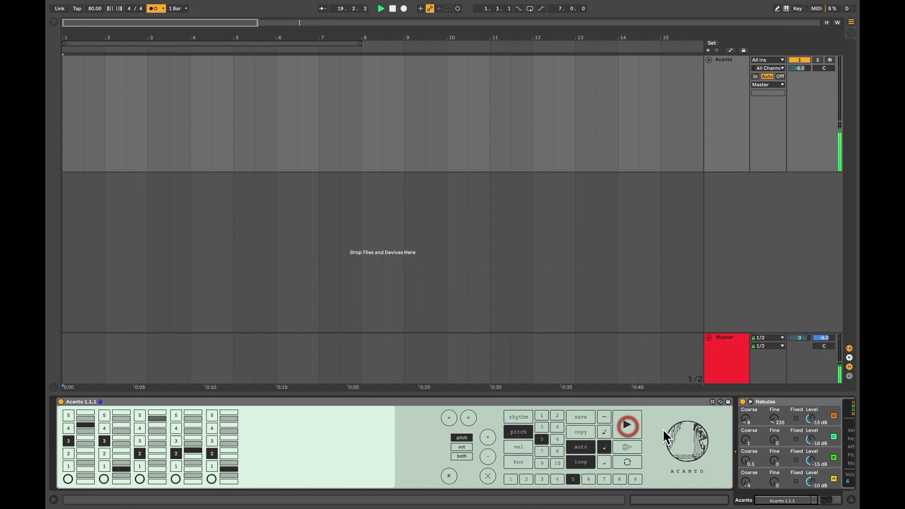
Step: Switch the sequencer to pattern 6 with bar quantize, and play and stop it once
left_click(557, 440)
left_click(603, 461)
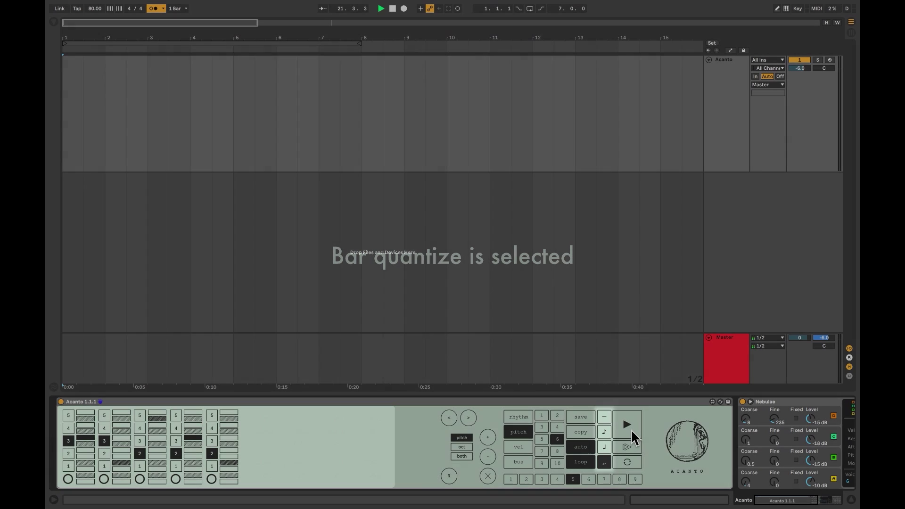
left_click(630, 426)
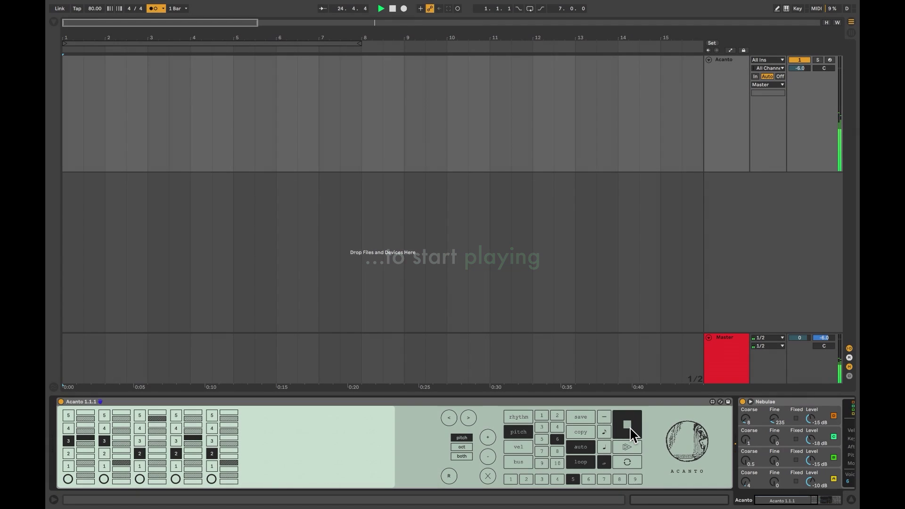
left_click(634, 428)
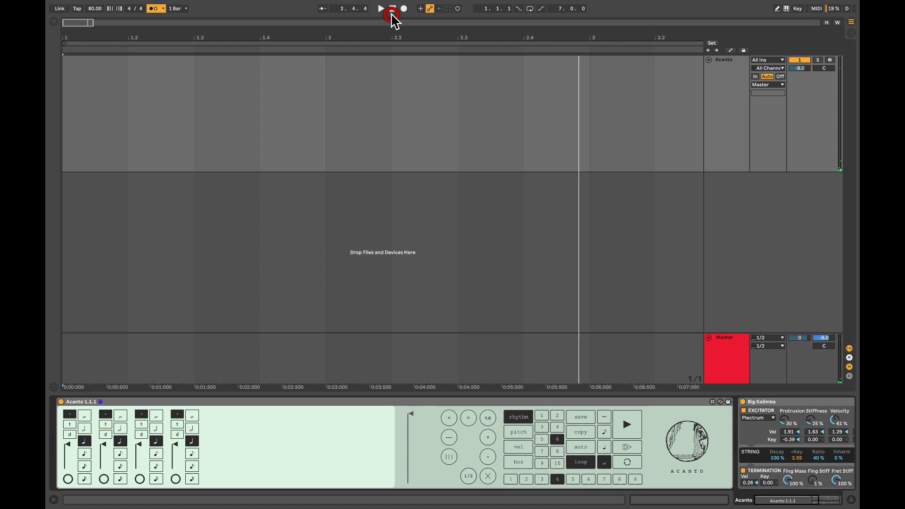
Step: Start the Live transport and play the rhythm sequence in free mode without quantize, retriggering it before stopping the sequencer
left_click(380, 8)
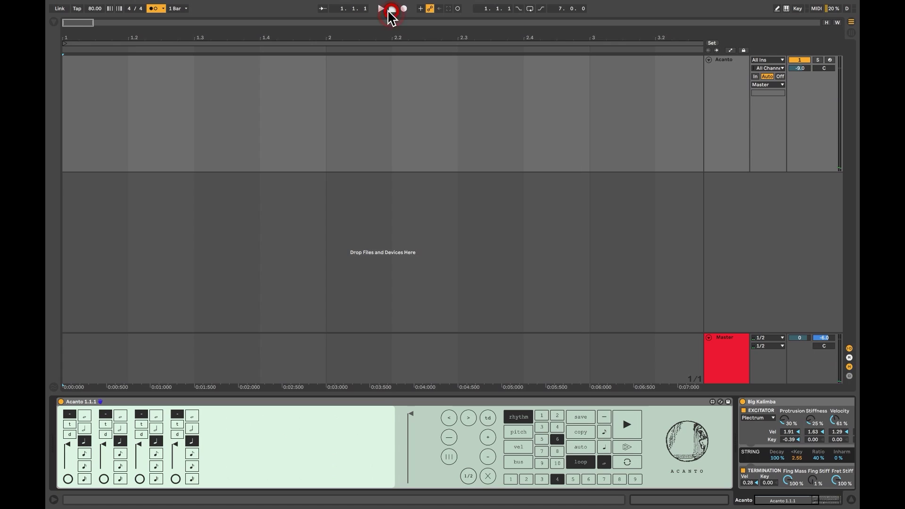
left_click(628, 425)
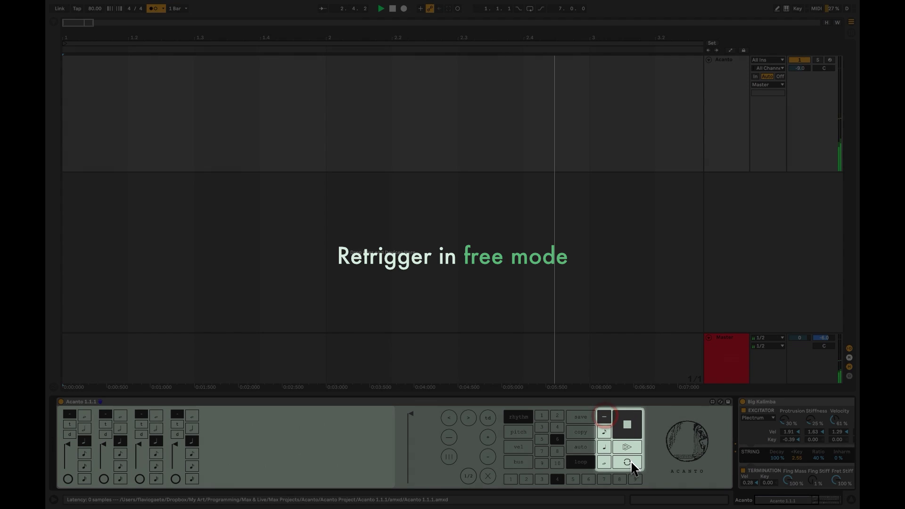
left_click(630, 461)
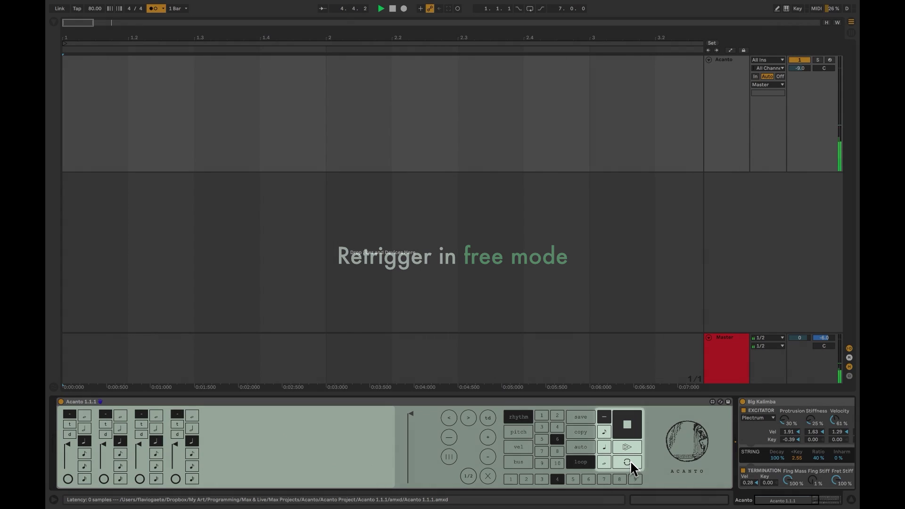
left_click(629, 462)
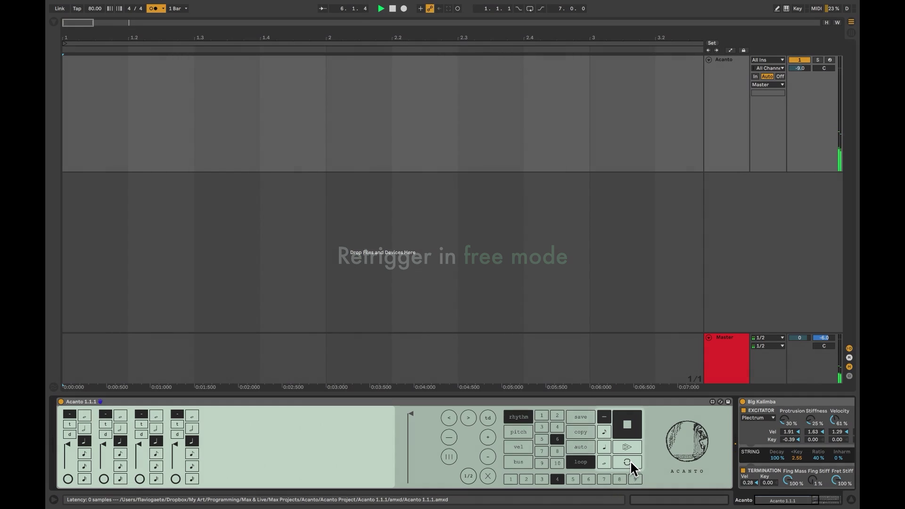
left_click(622, 431)
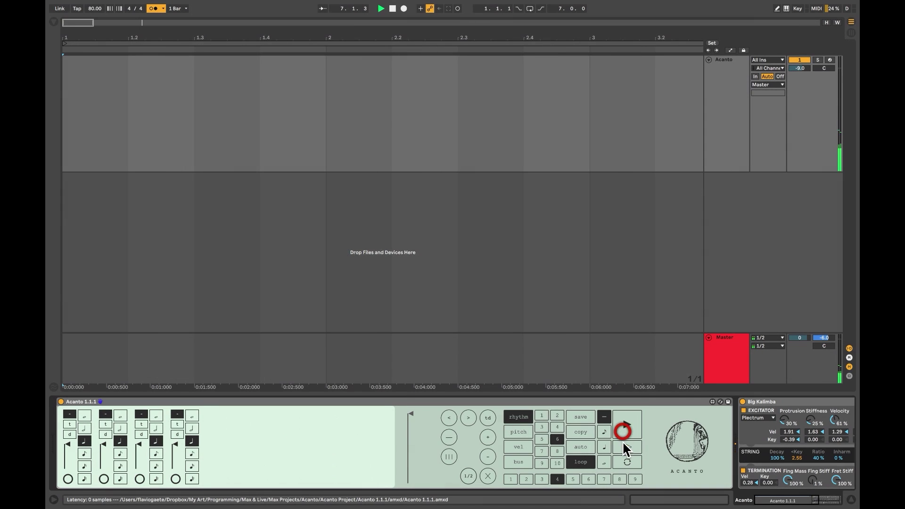
Step: Start the sequence with bar quantize enabled, and switch the running sequence to 8th-note quantize
left_click(604, 460)
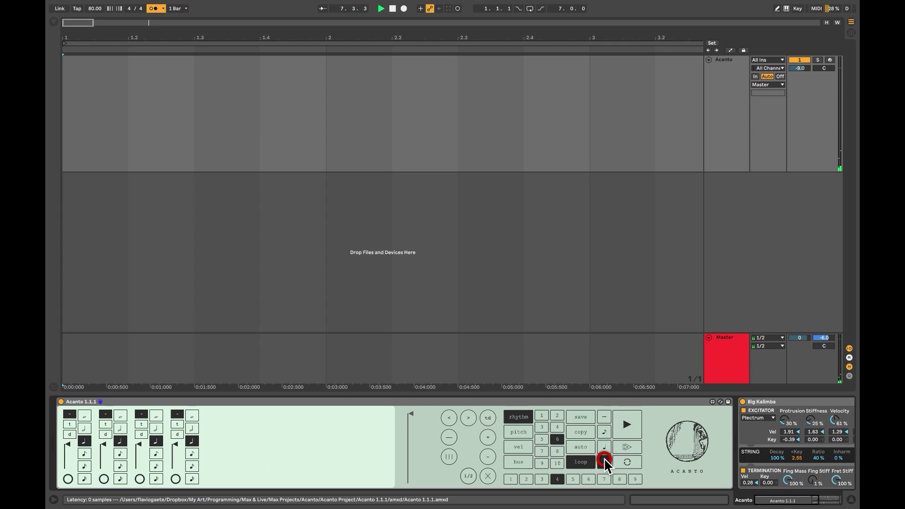
left_click(625, 430)
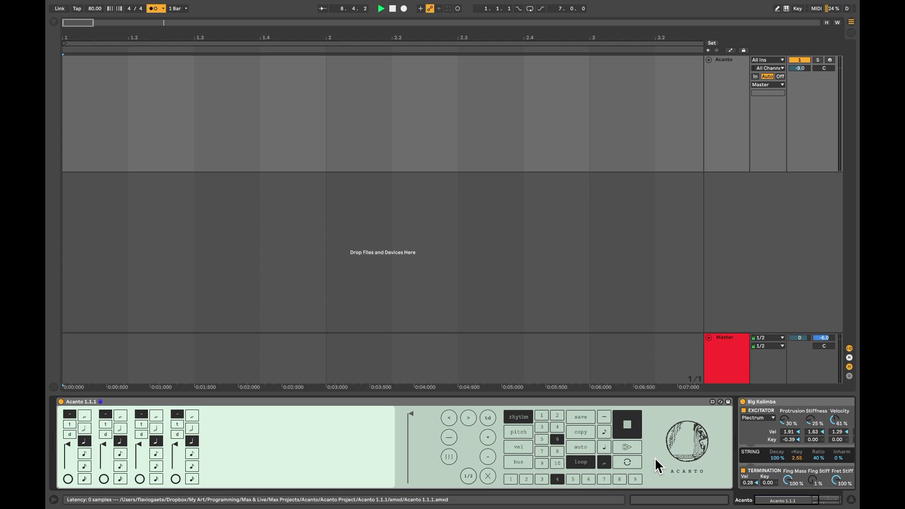
left_click(604, 431)
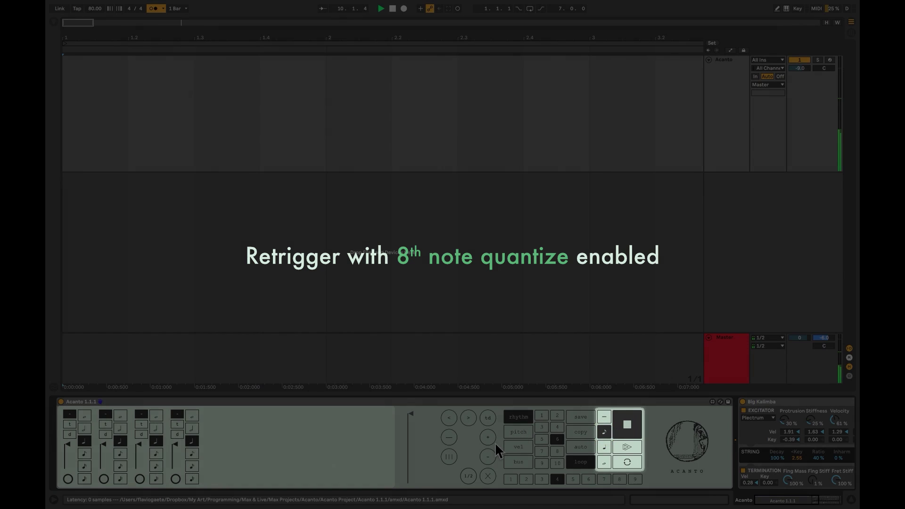
Step: Shorten all steps to eighth notes and extend the sequence to 8 steps, retriggering it before stopping playback
left_click(487, 455)
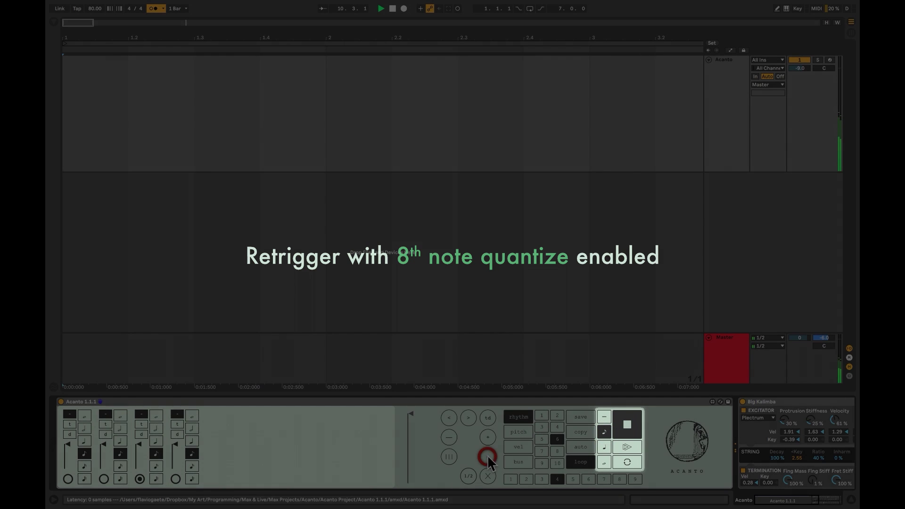
left_click(618, 478)
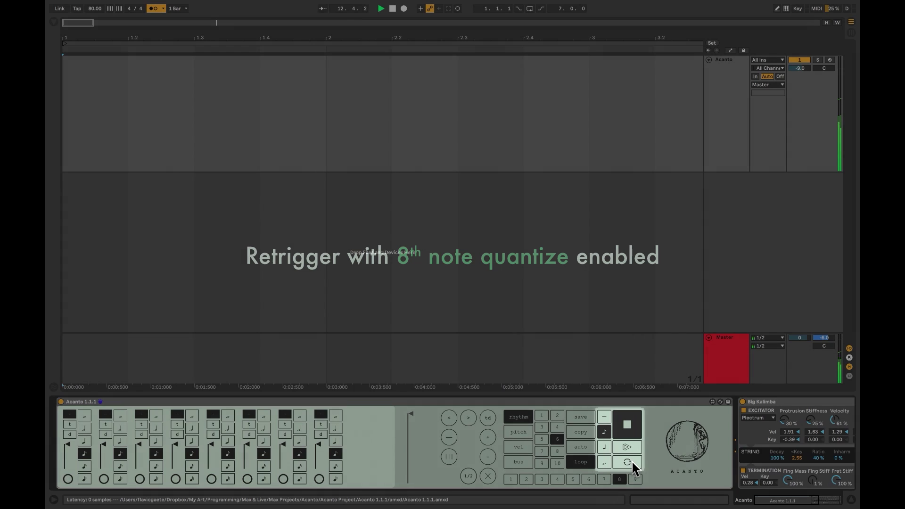
left_click(632, 461)
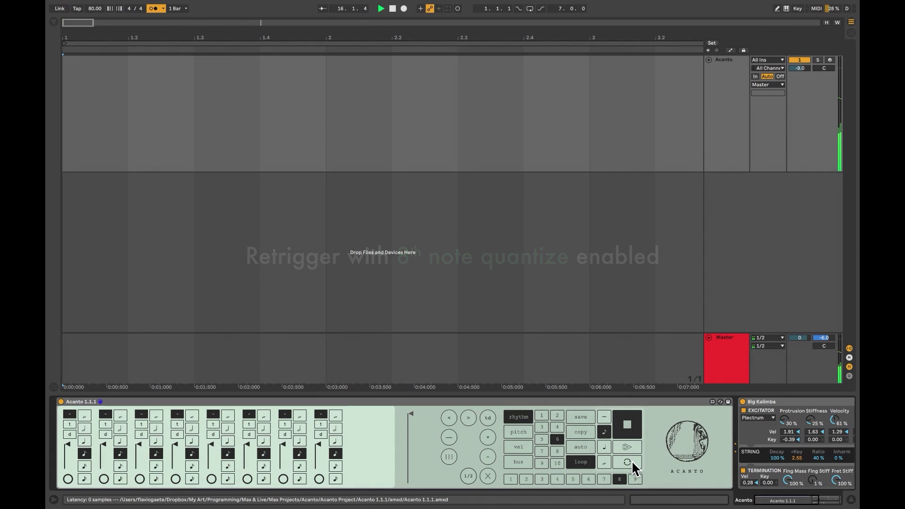
left_click(624, 426)
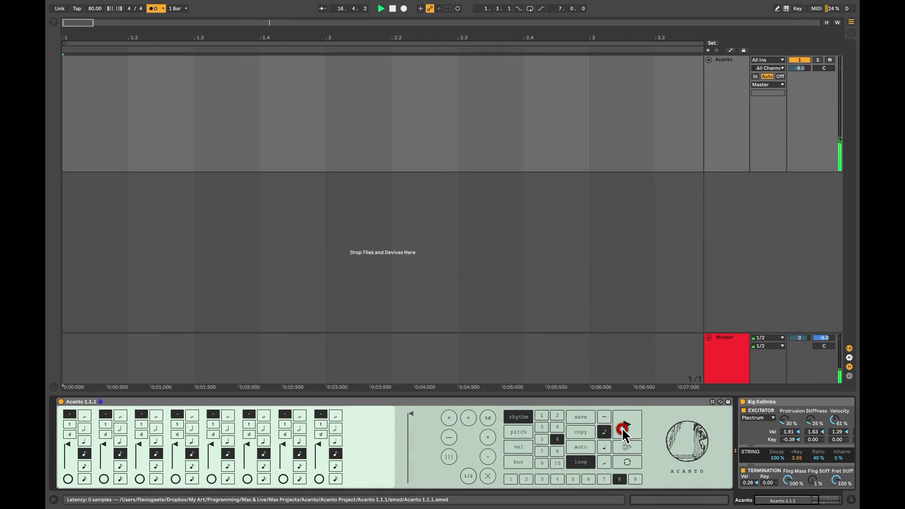
Step: Restart the sequence on the bar and retrigger it with quarter-note quantize before stopping it
left_click(605, 463)
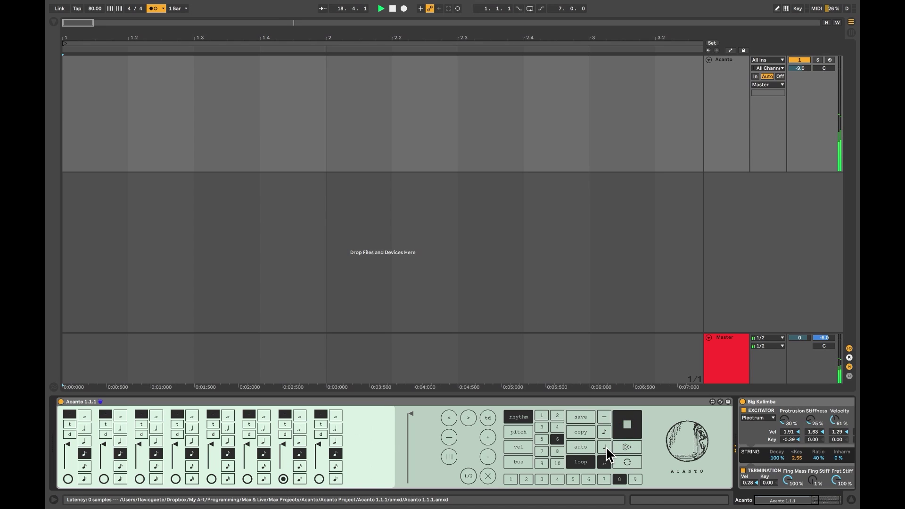
left_click(605, 447)
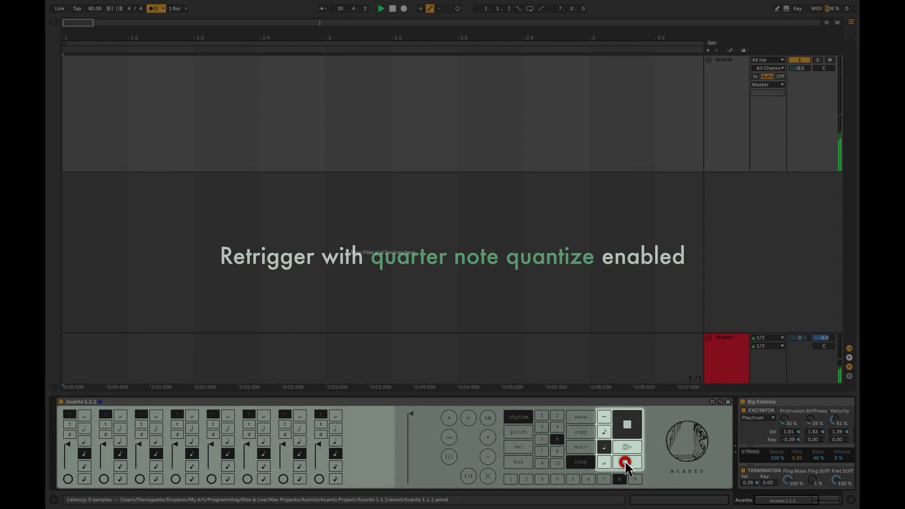
left_click(624, 460)
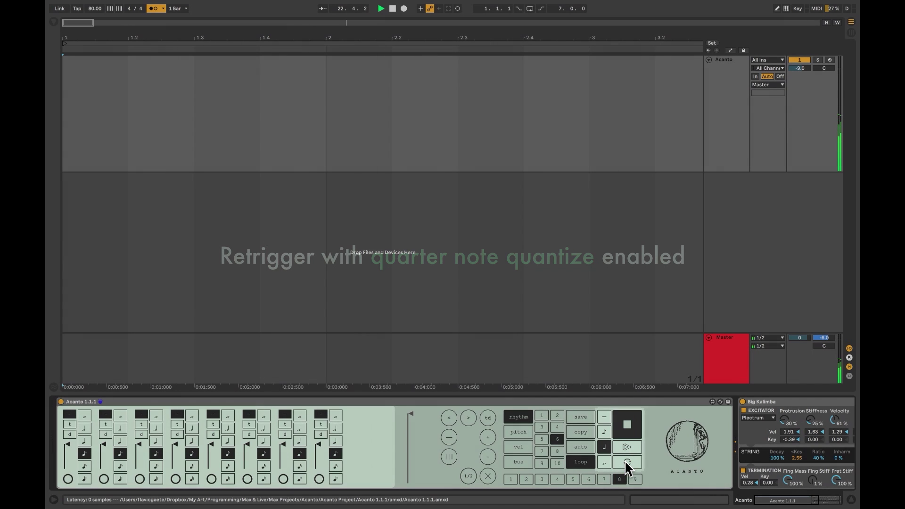
left_click(627, 435)
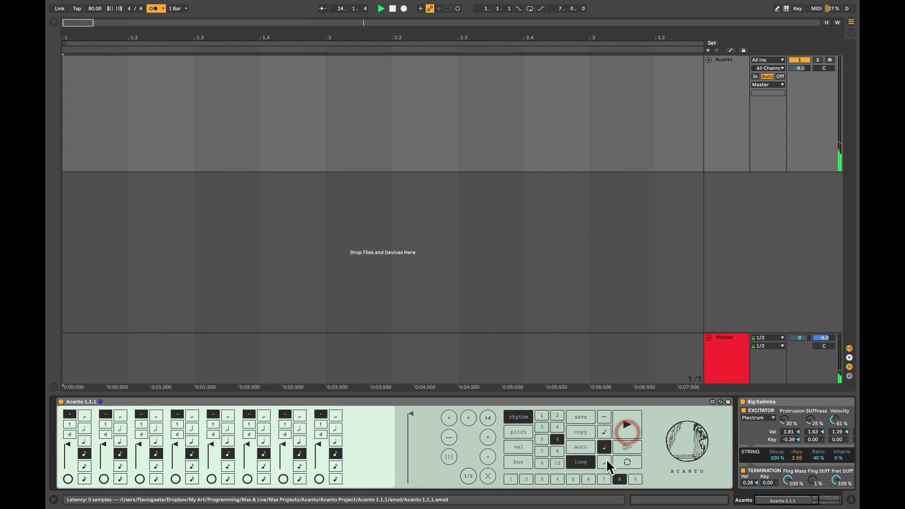
Step: Enable bar quantize, set the sequence length to 9 steps, and start the sequencer
left_click(606, 460)
left_click(635, 479)
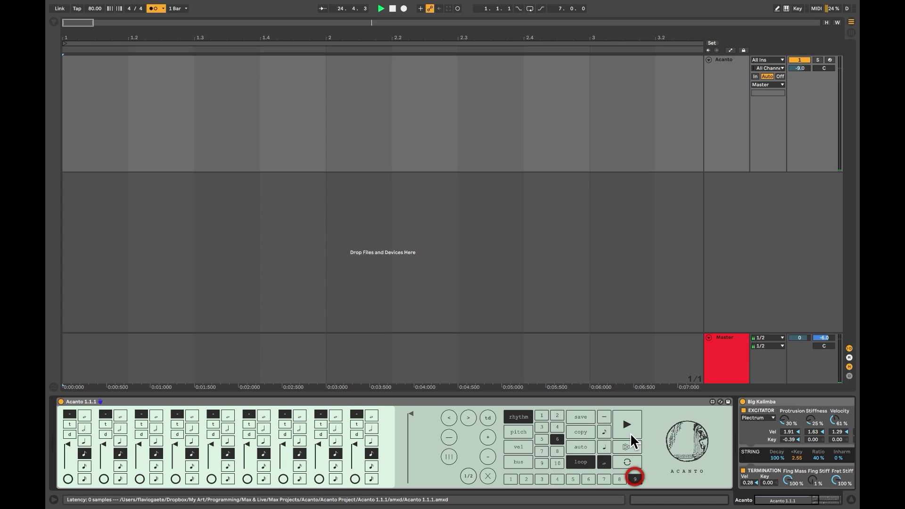
left_click(627, 428)
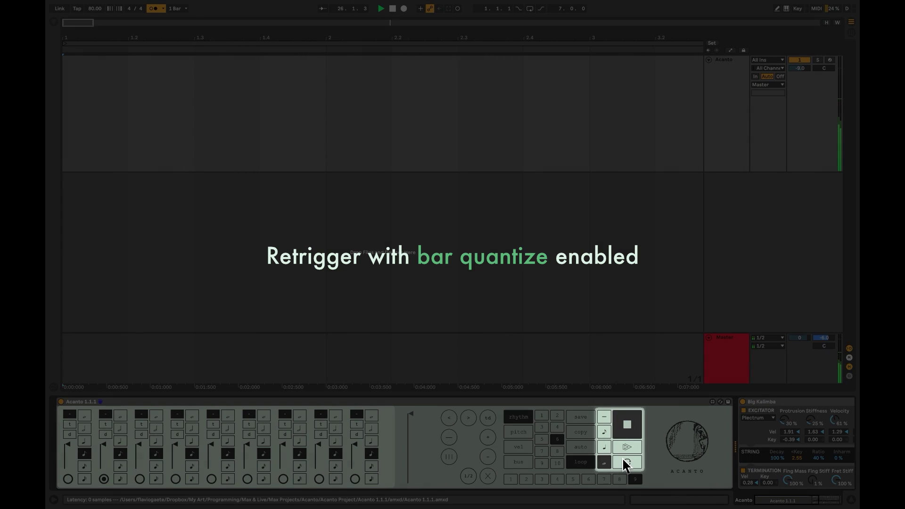
Step: Shorten all steps to sixteenth notes and retrigger the bar-quantized sequence repeatedly before stopping it
left_click(619, 462)
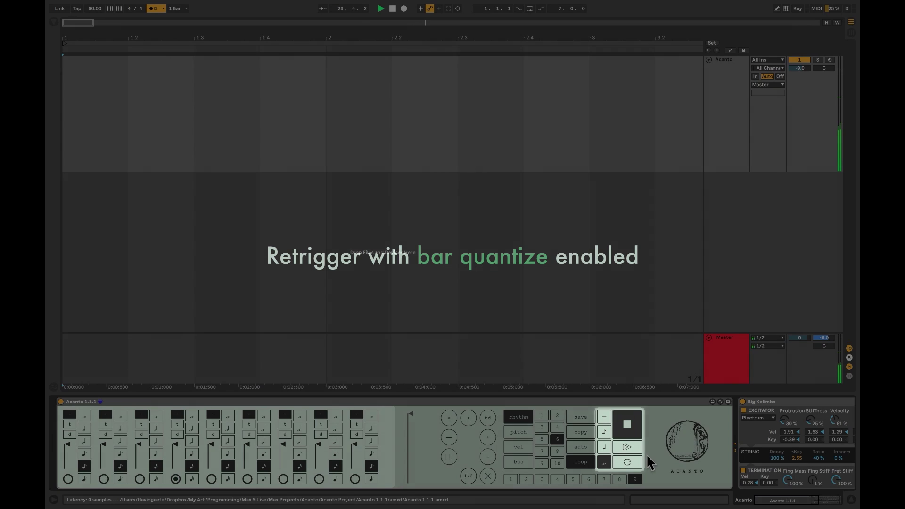
left_click(636, 466)
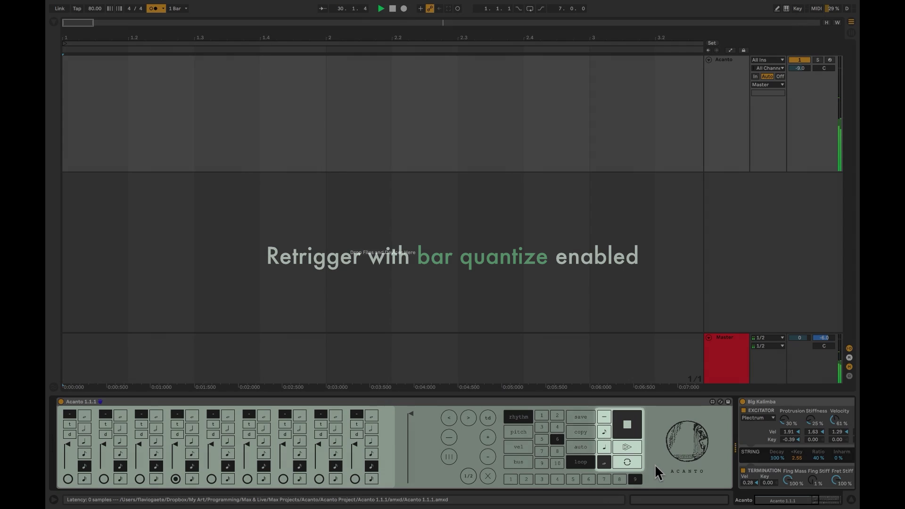
left_click(632, 462)
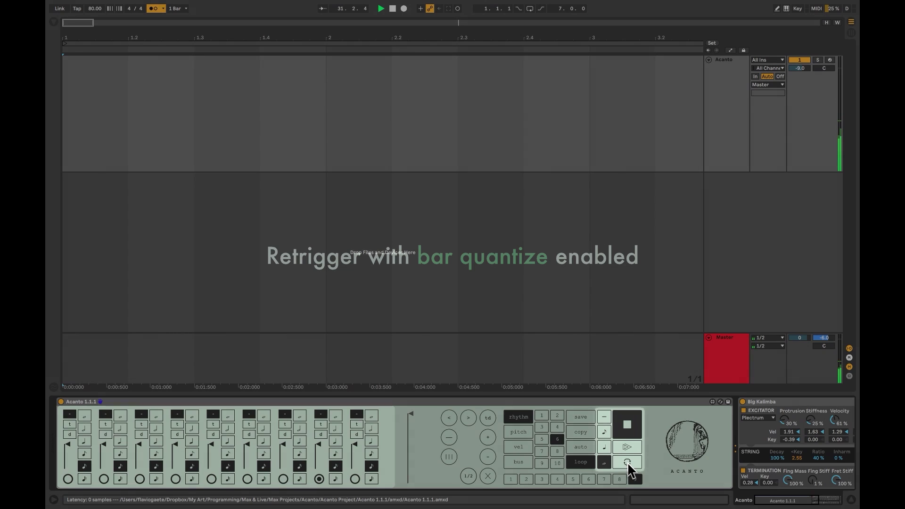
left_click(627, 462)
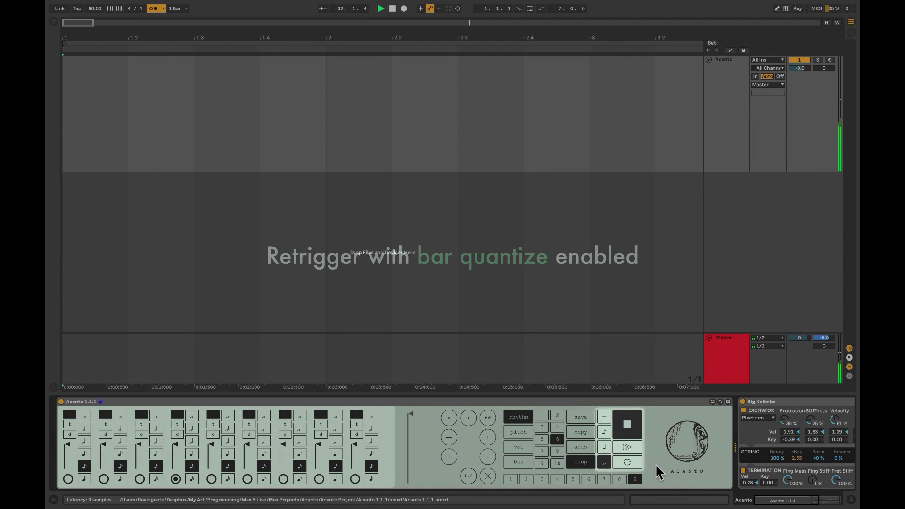
left_click(628, 461)
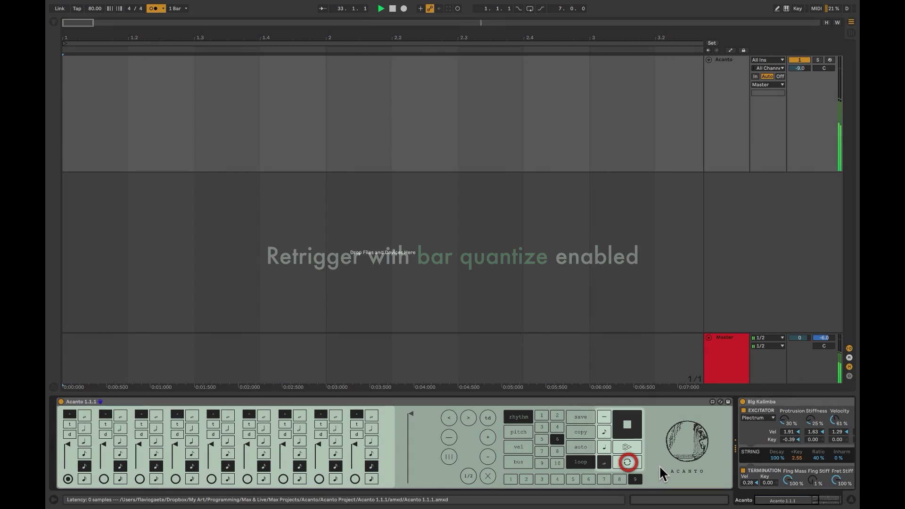
left_click(629, 460)
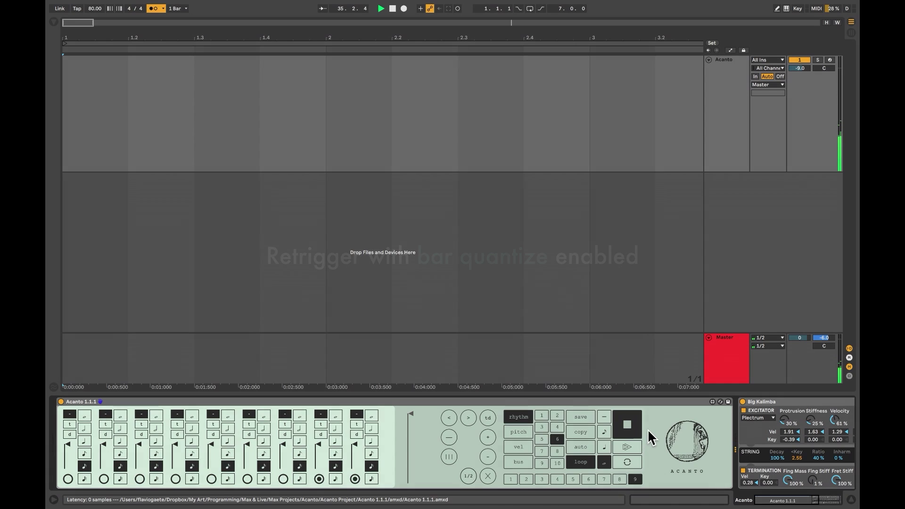
left_click(634, 424)
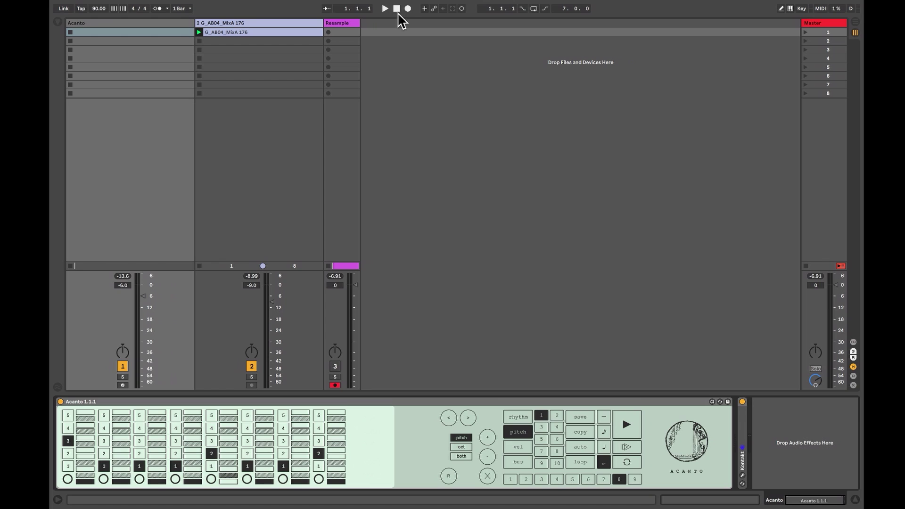
Step: Start recording, launch the Acanto sequencer on the bar, and switch its quantize setting to free mode
left_click(408, 8)
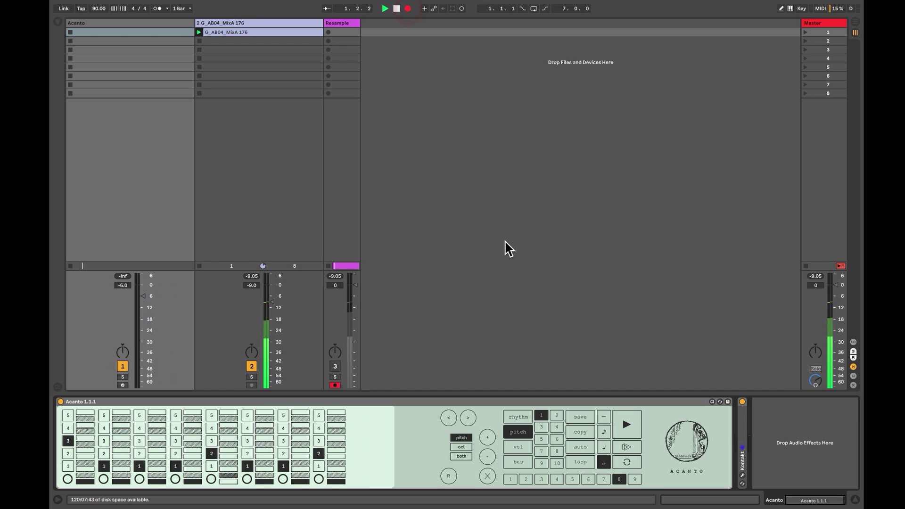
left_click(626, 419)
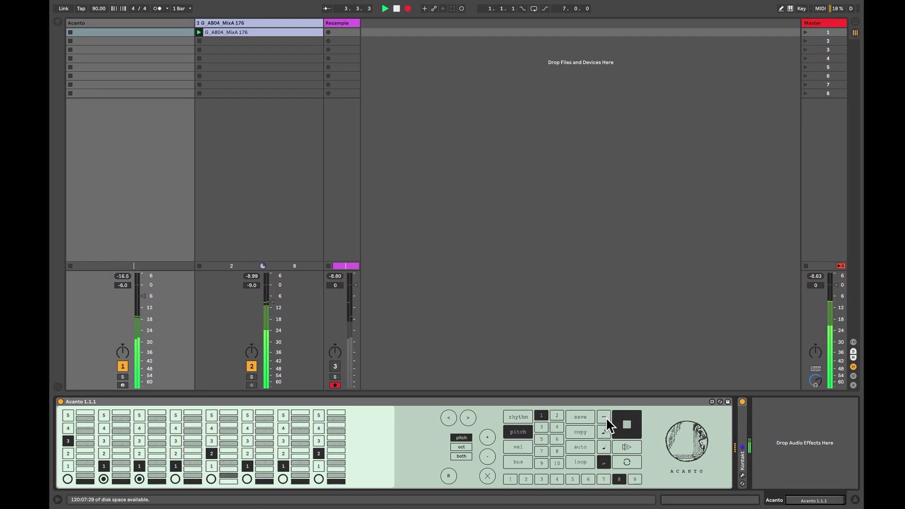
left_click(606, 417)
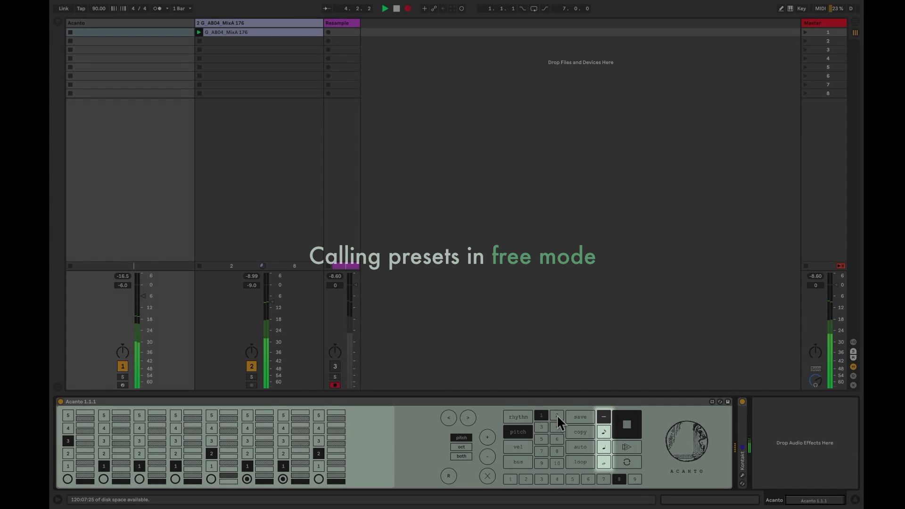
Step: Alternate between presets 2 and 1 several times in free mode, finishing on preset 1
left_click(556, 414)
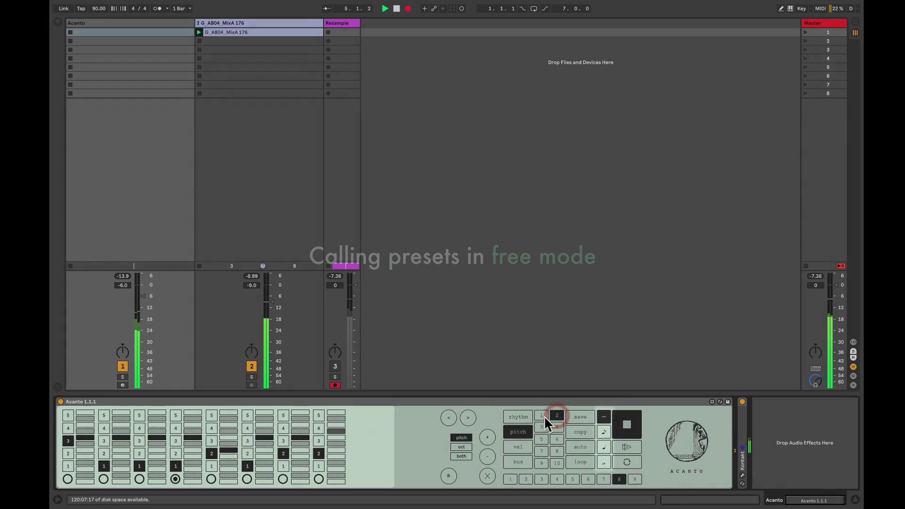
left_click(543, 415)
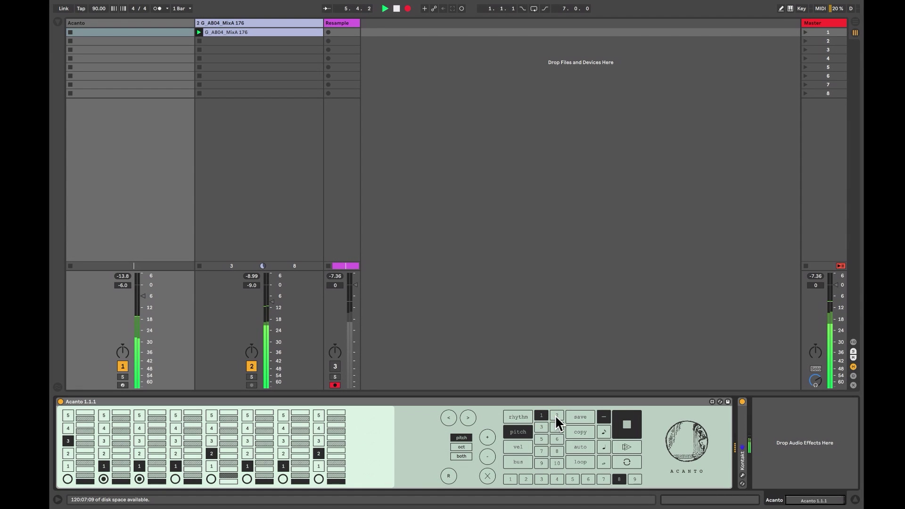
left_click(555, 415)
left_click(543, 415)
left_click(555, 416)
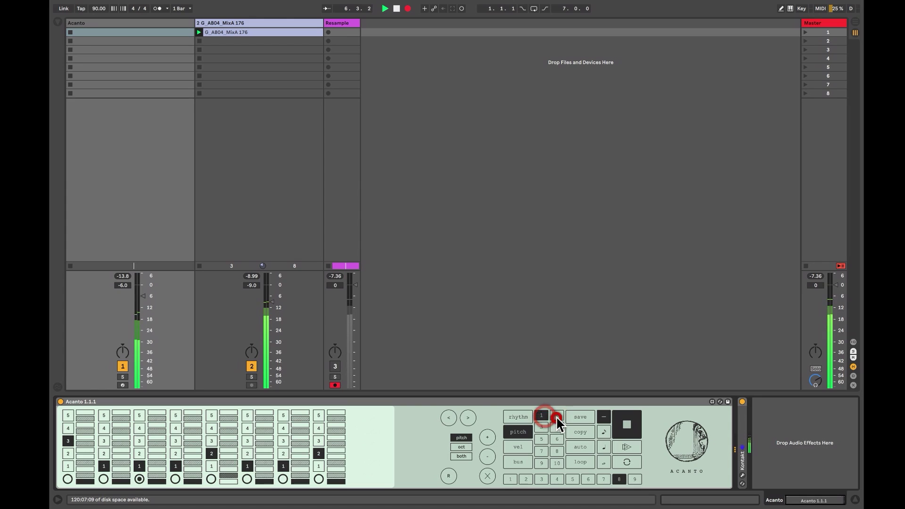
left_click(541, 415)
Step: Alternate between presets 3 and 1 twice while the sequence plays in free mode
left_click(541, 426)
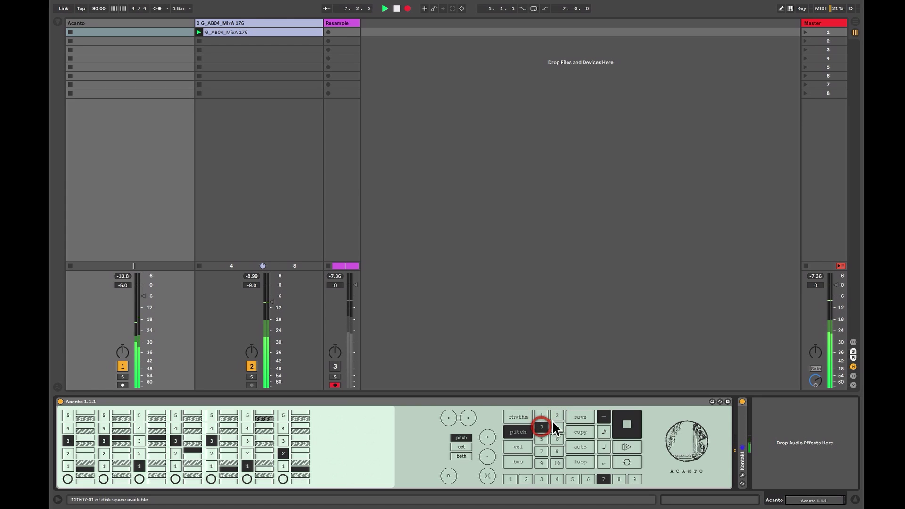
left_click(542, 414)
left_click(541, 425)
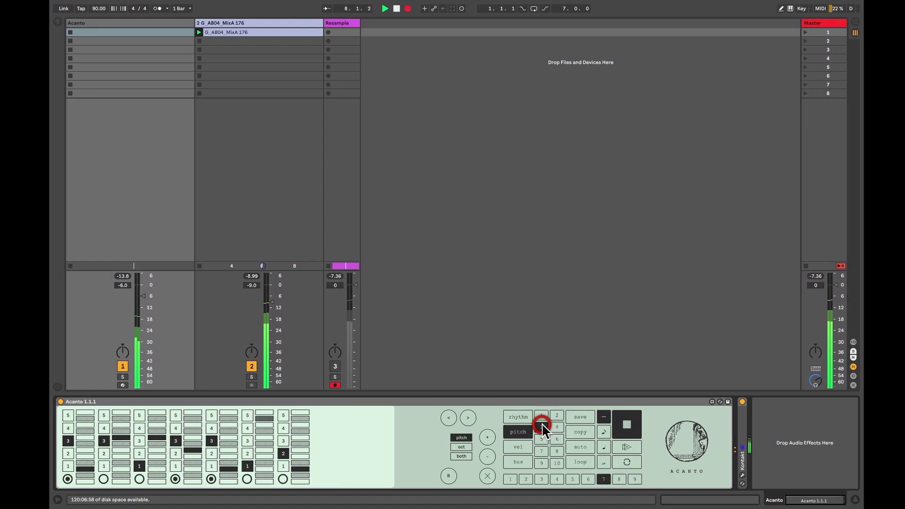
left_click(542, 416)
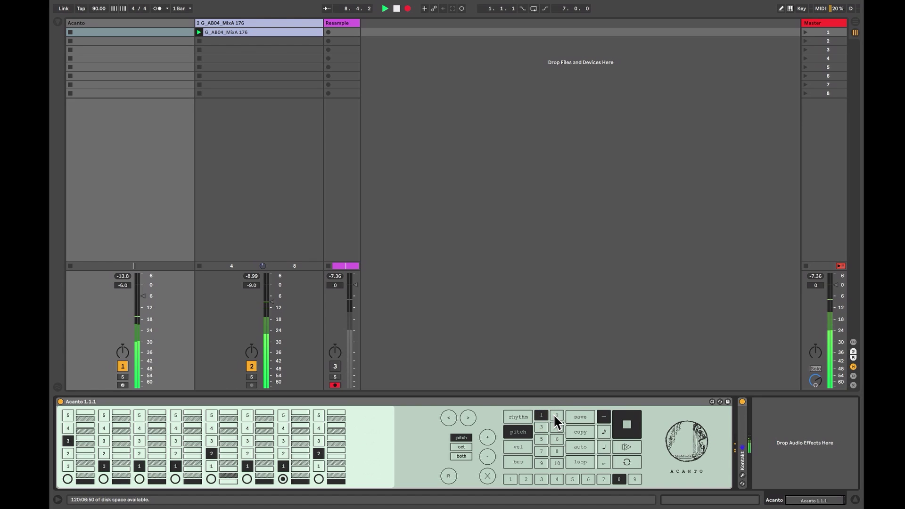
Step: Call presets 2, 7, 1, 3 and 1 in turn in free mode
left_click(555, 415)
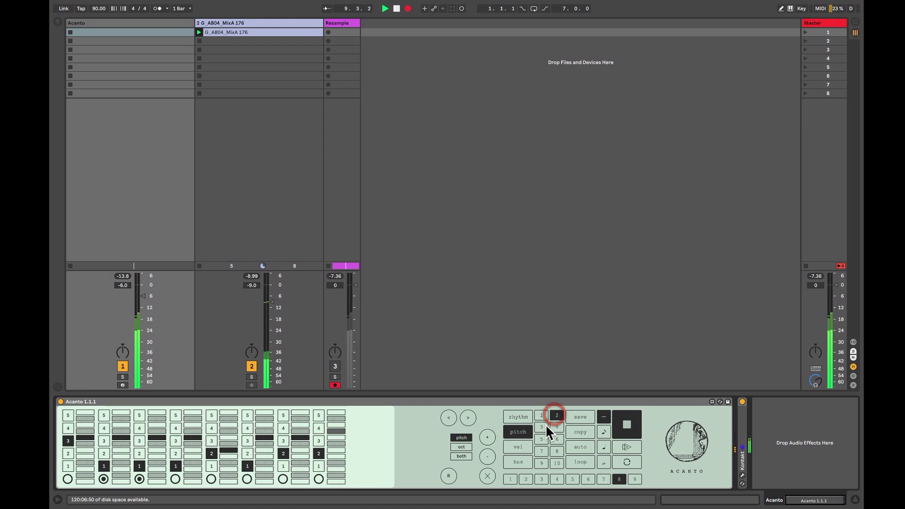
left_click(545, 448)
left_click(542, 416)
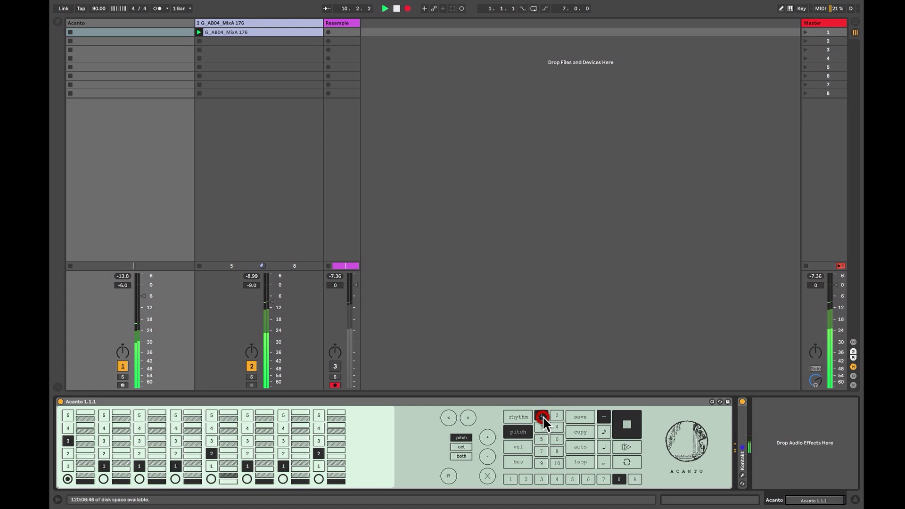
left_click(543, 426)
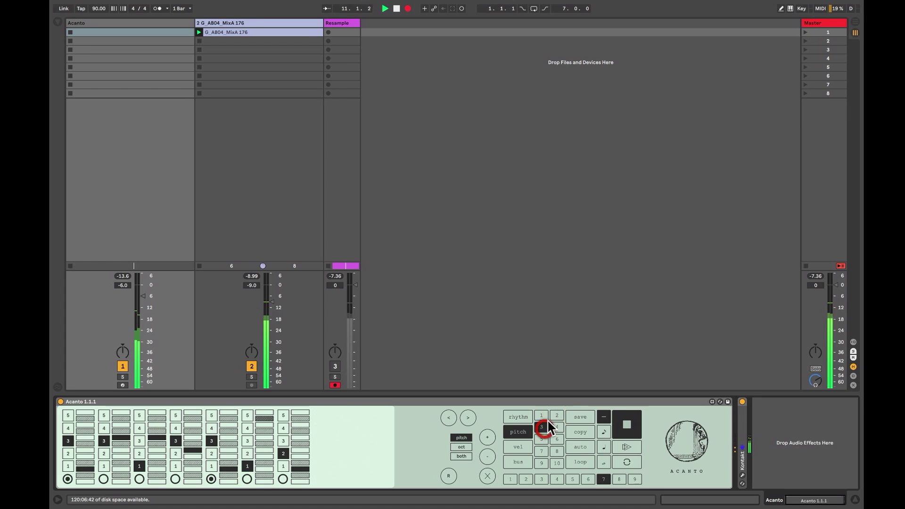
left_click(542, 416)
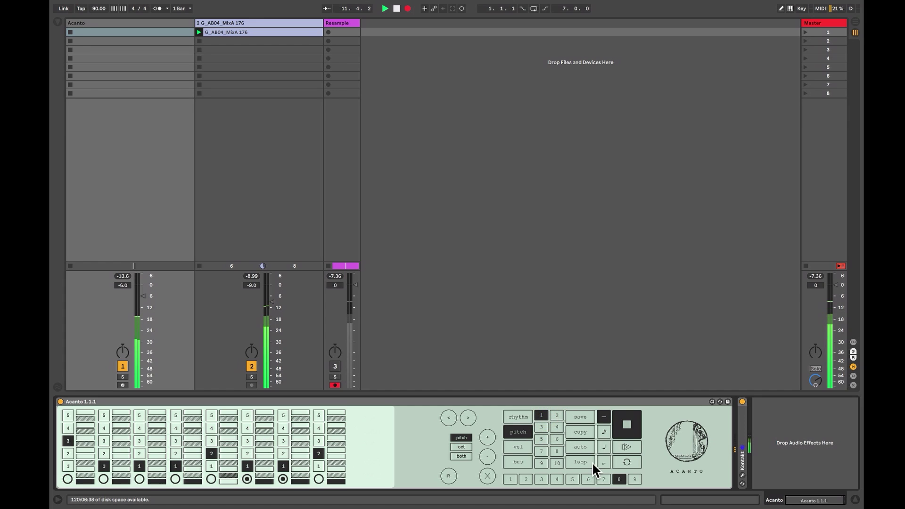
Step: Enable 8th-note quantize and call presets 10 and 2 alternately, twice each
left_click(604, 431)
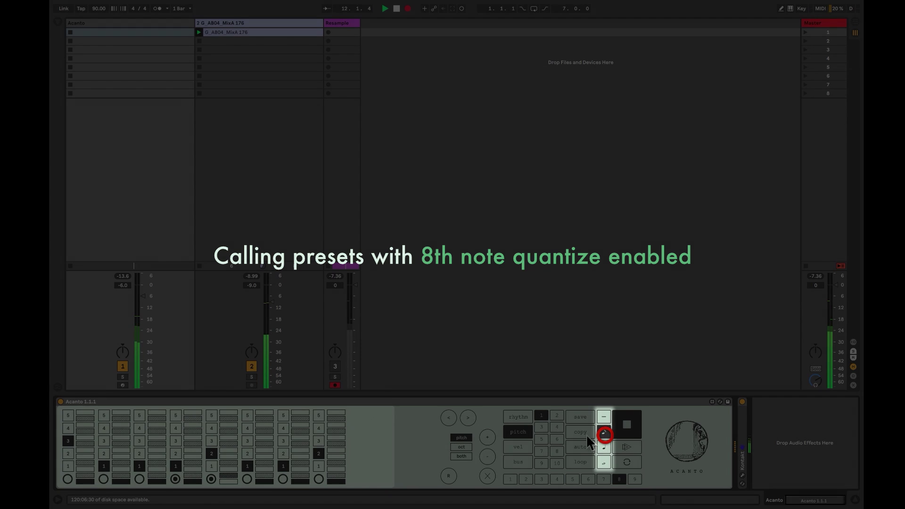
left_click(556, 460)
left_click(556, 416)
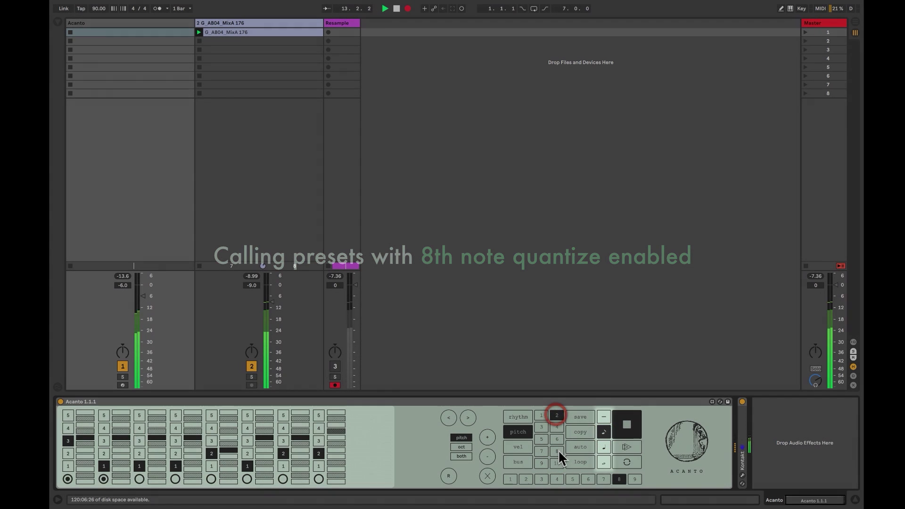
left_click(558, 461)
left_click(557, 417)
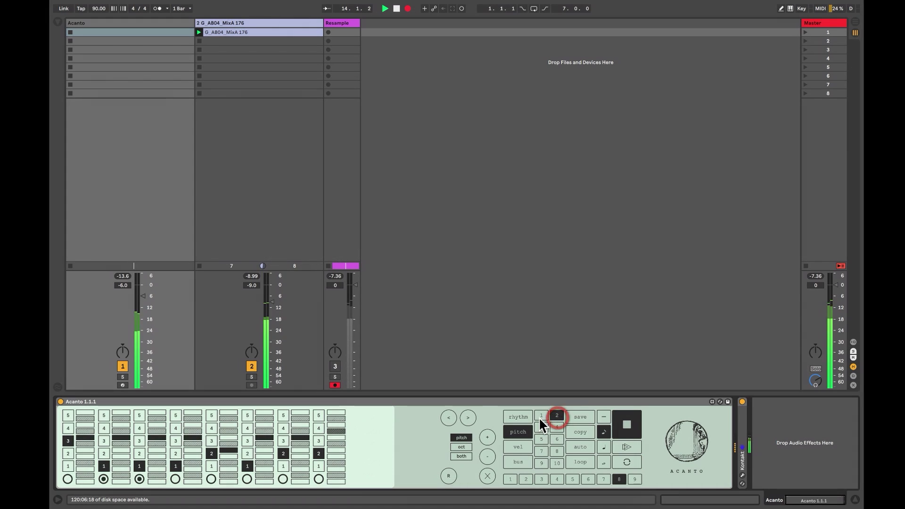
Step: Switch among presets 1, 2, 3 and 4 with 8th-note quantize, ending on preset 1
left_click(540, 415)
left_click(557, 416)
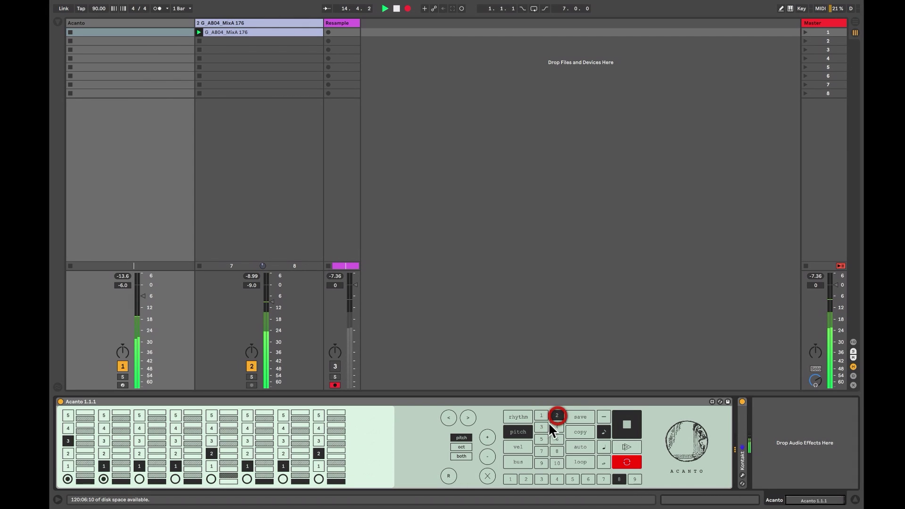
left_click(541, 426)
left_click(542, 415)
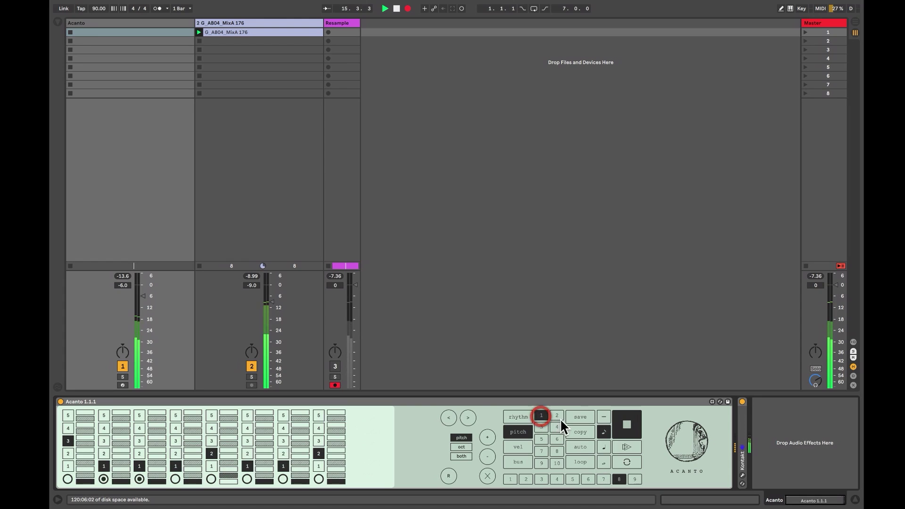
left_click(558, 415)
left_click(556, 426)
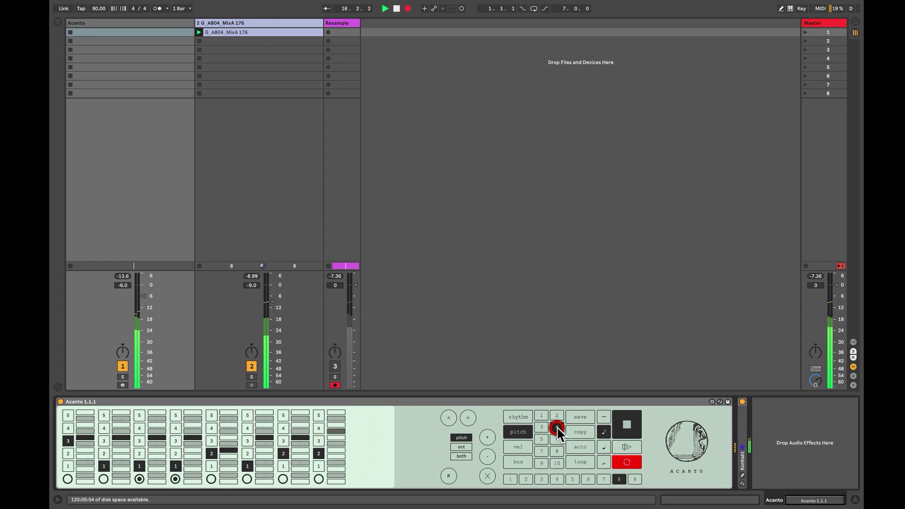
left_click(541, 415)
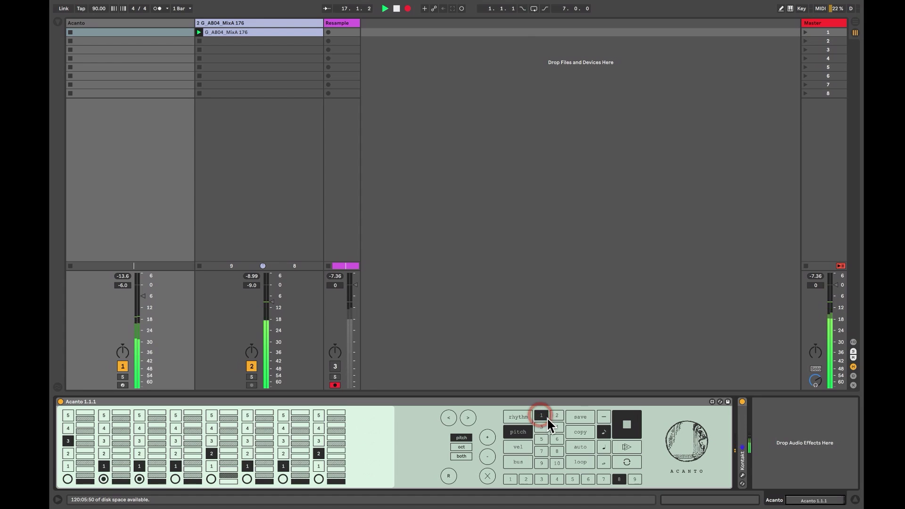
Step: Enable quarter-note quantize and alternate between presets 2 and 1 twice
left_click(603, 447)
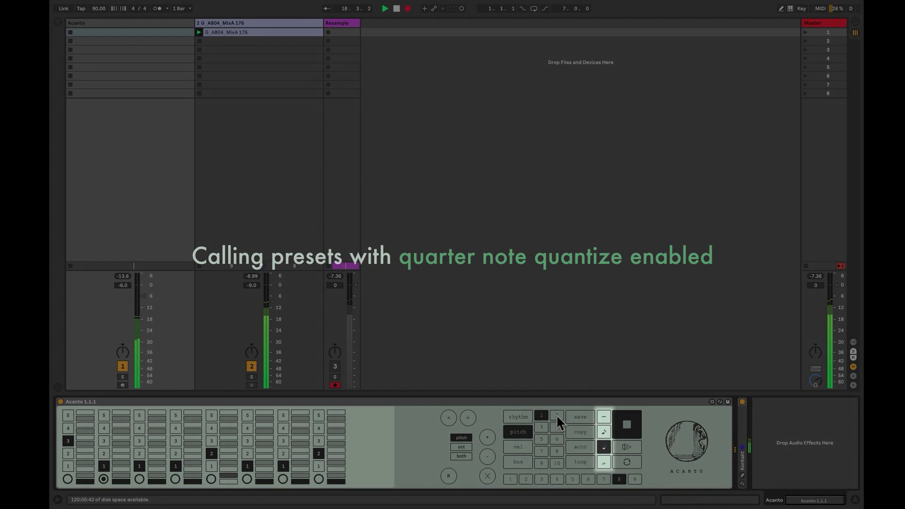
left_click(556, 415)
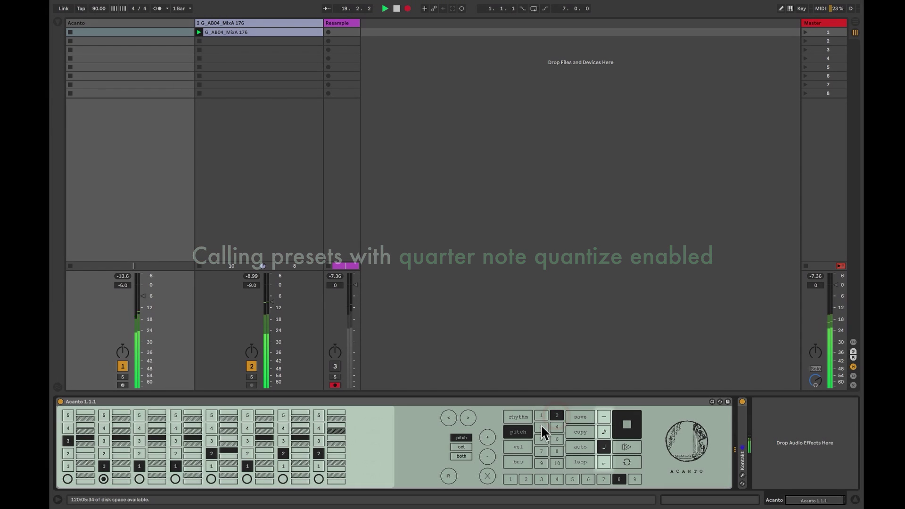
left_click(541, 415)
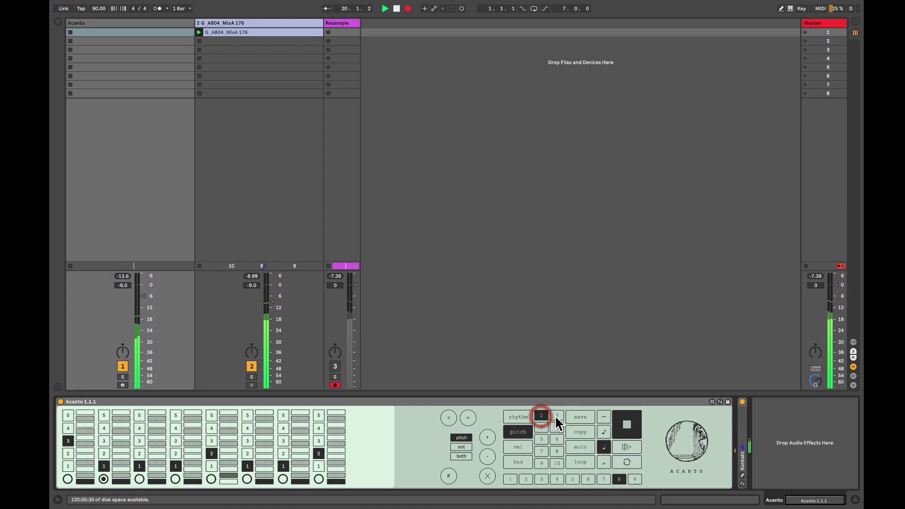
left_click(556, 414)
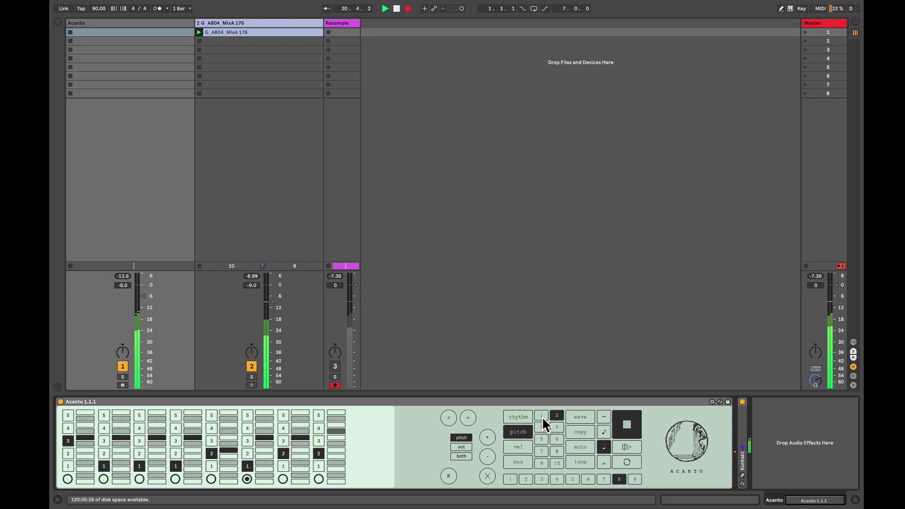
left_click(542, 417)
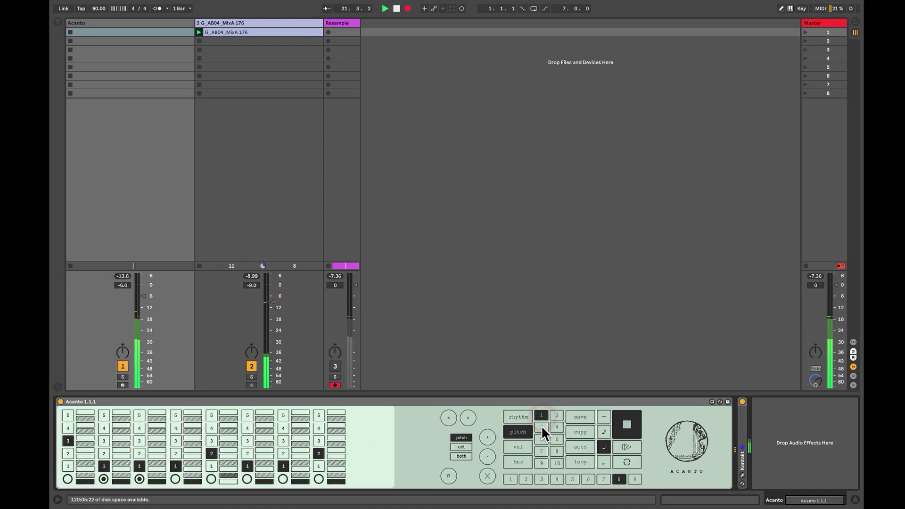
Step: Switch among presets 3, 2, 7 and 1 with quarter-note quantize, ending on preset 1
left_click(542, 426)
left_click(543, 415)
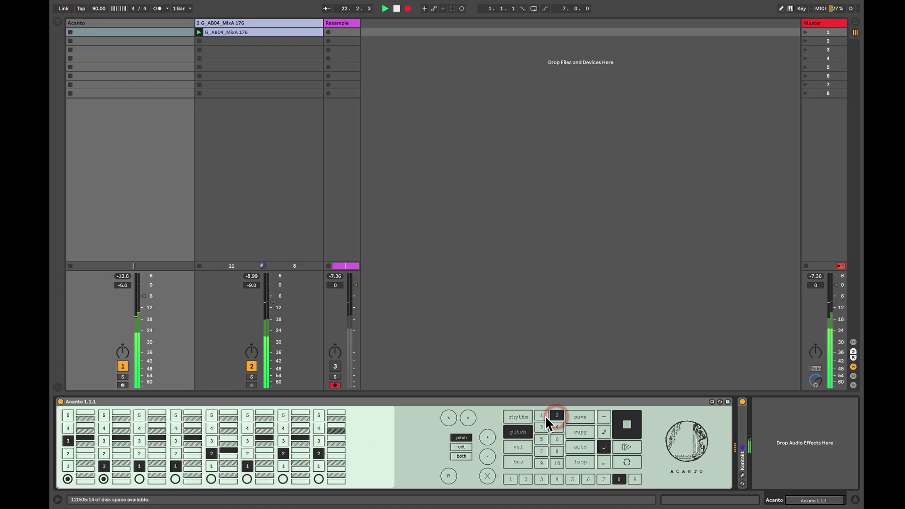
left_click(556, 415)
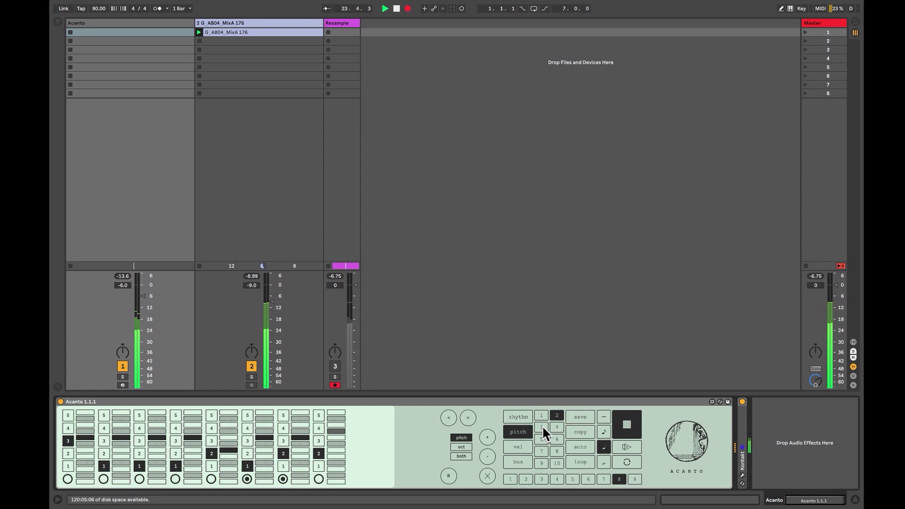
left_click(541, 415)
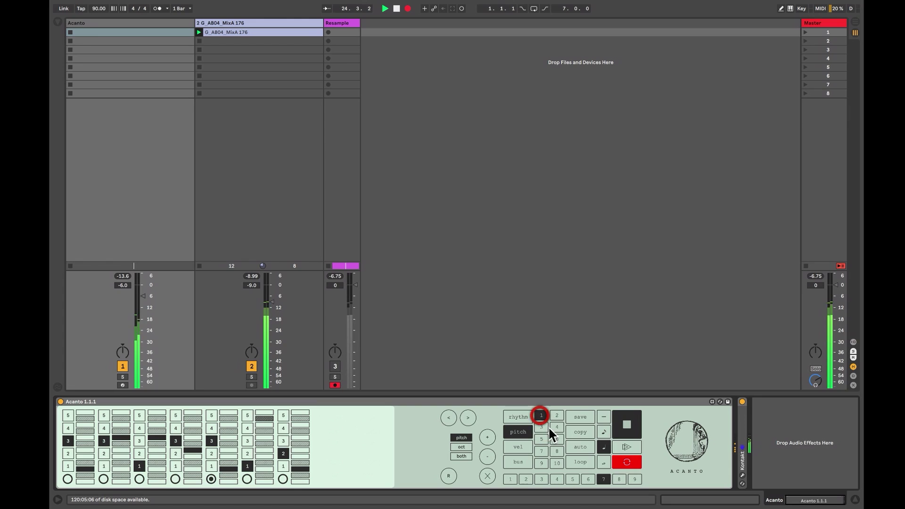
left_click(541, 451)
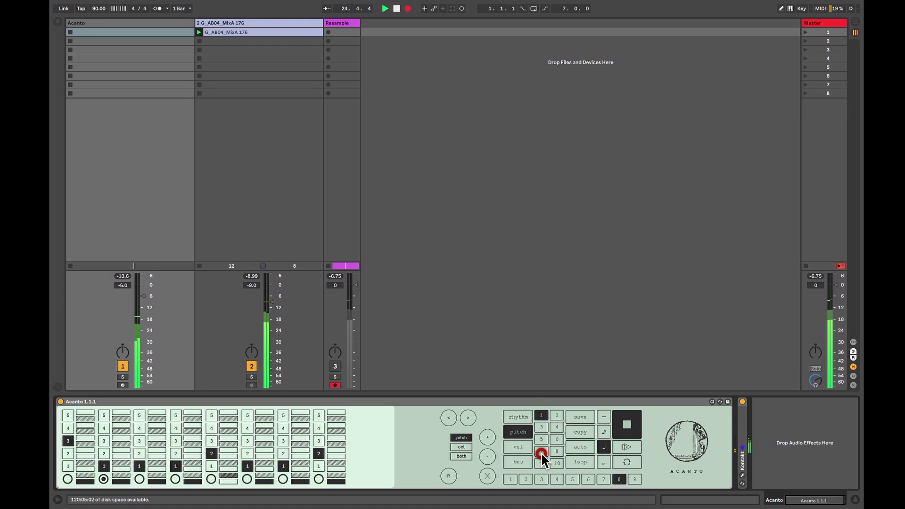
left_click(542, 416)
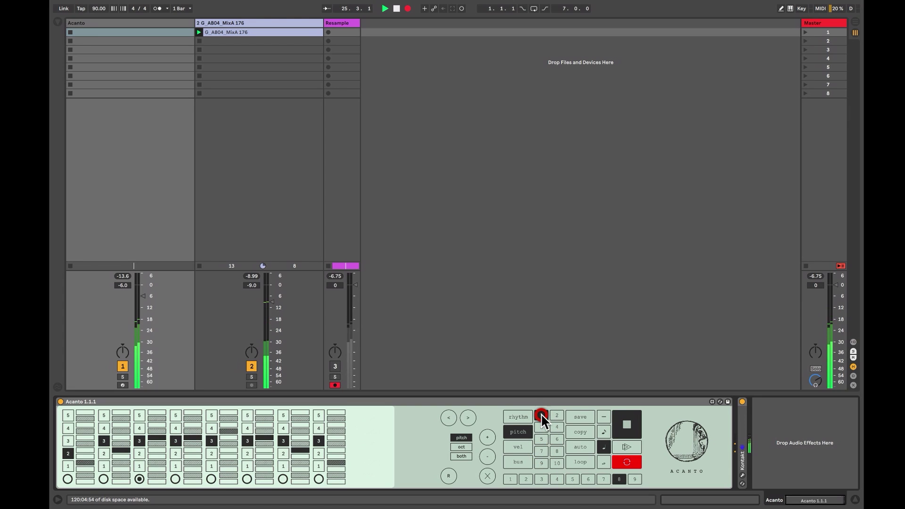
Step: Enable bar quantize and call presets 10, 2 and 1 in turn
left_click(599, 462)
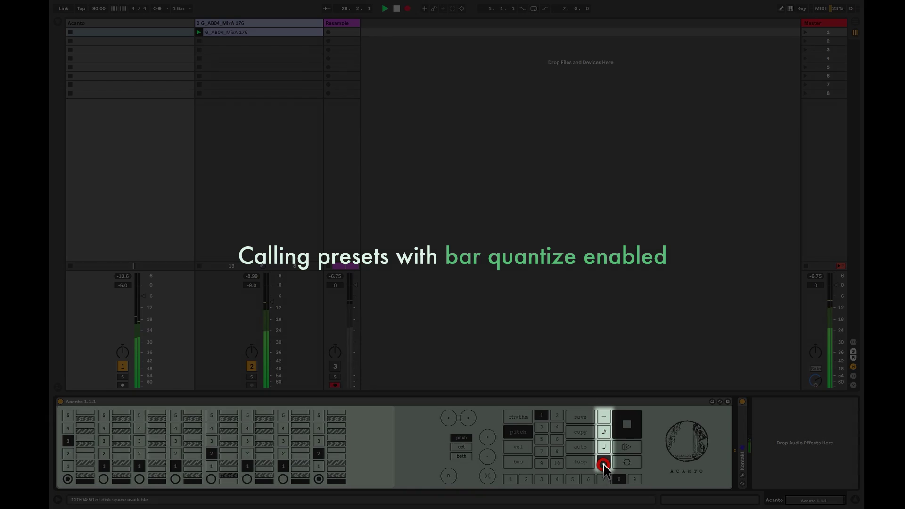
left_click(557, 462)
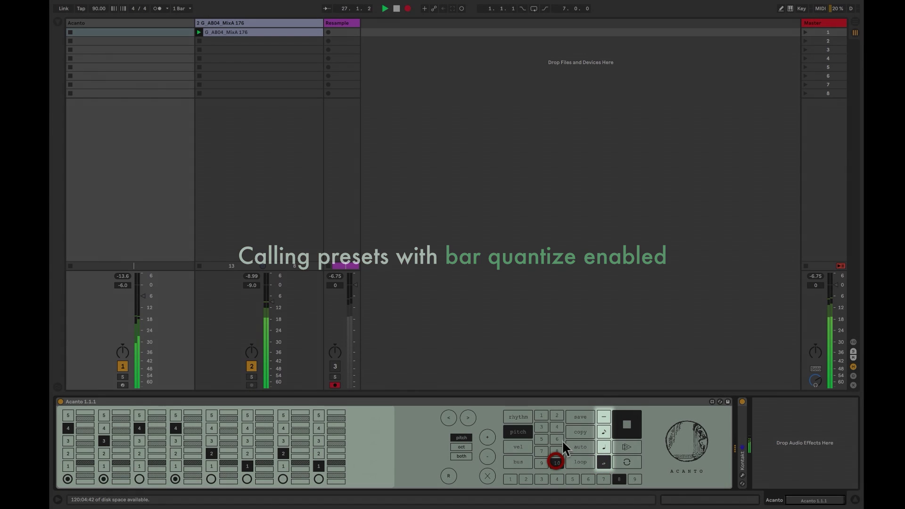
left_click(556, 414)
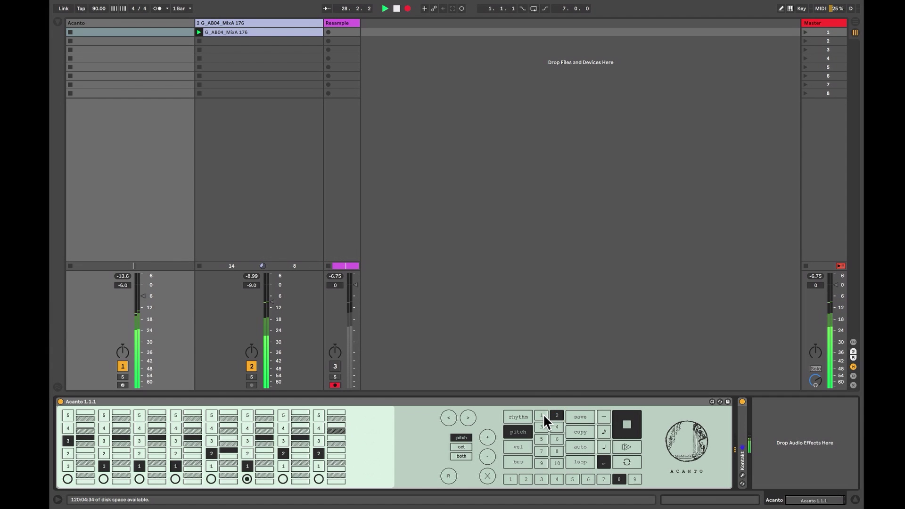
left_click(542, 416)
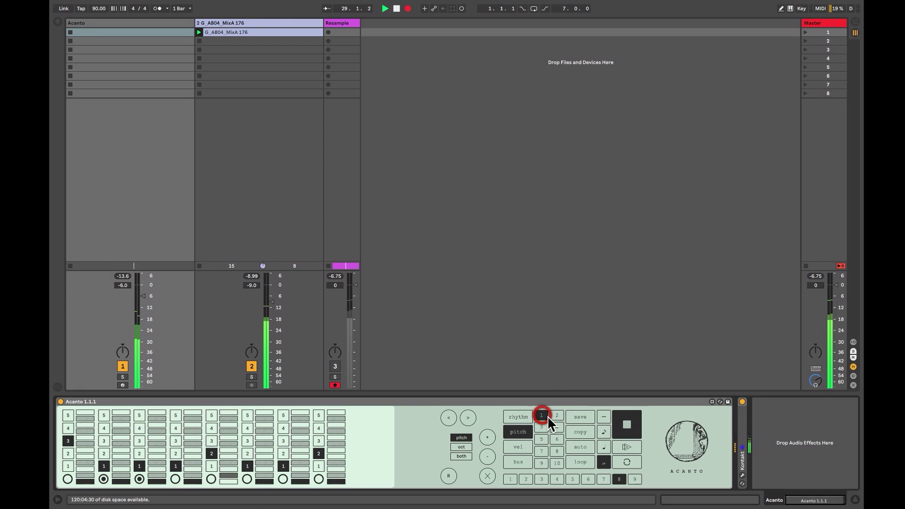
Step: Call presets 9, 8, 1, 7, 3 and 1 in turn with bar quantize
left_click(542, 463)
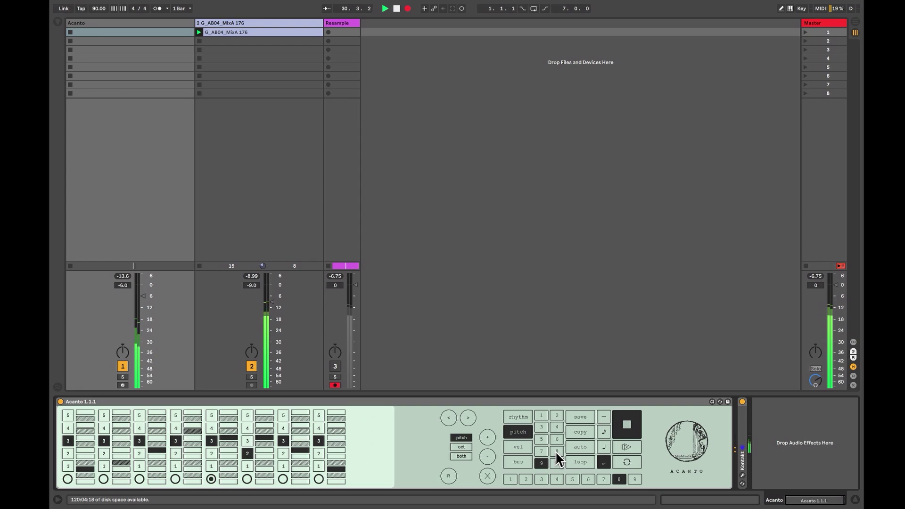
left_click(557, 452)
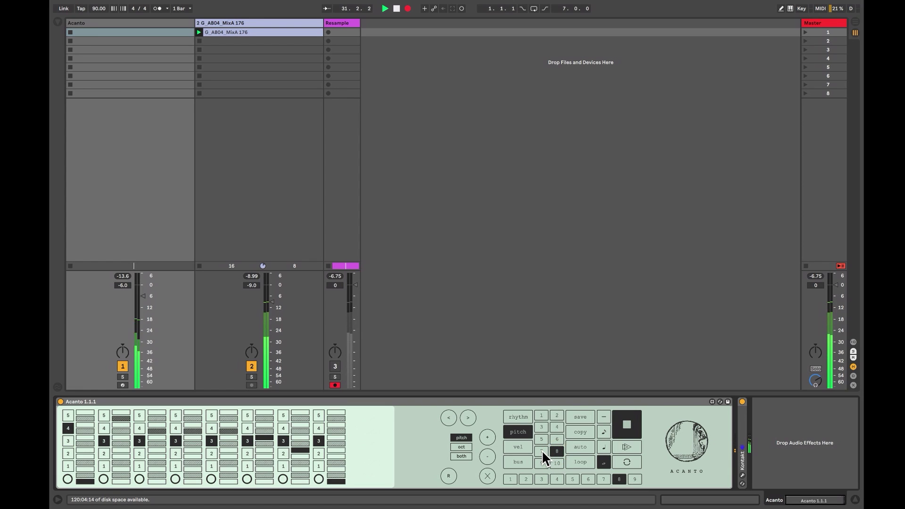
left_click(542, 415)
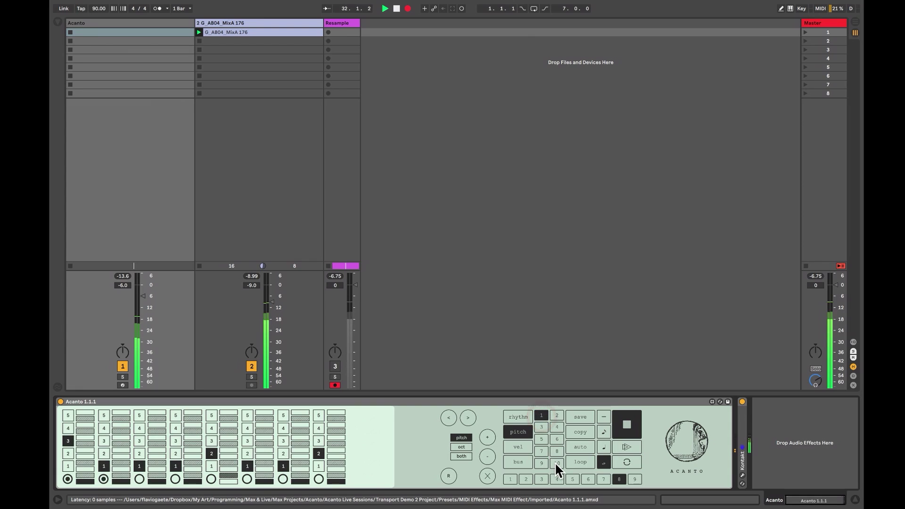
left_click(544, 450)
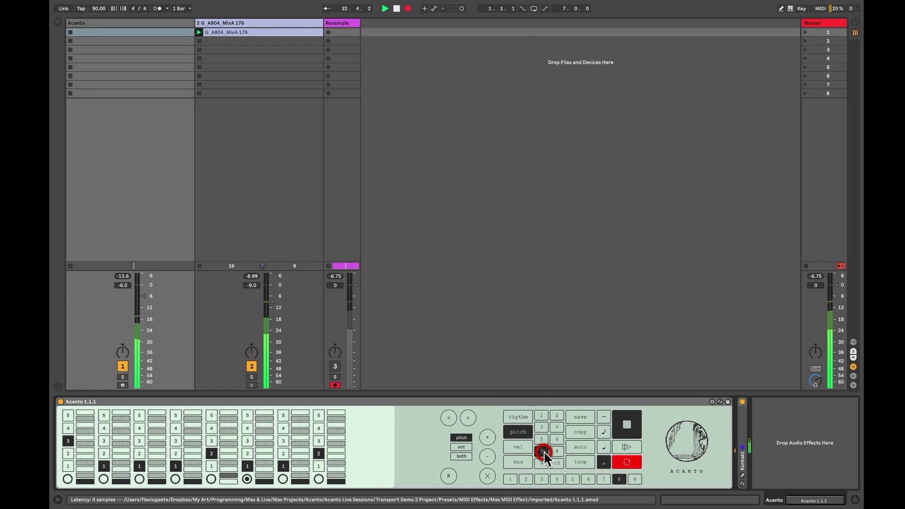
left_click(542, 426)
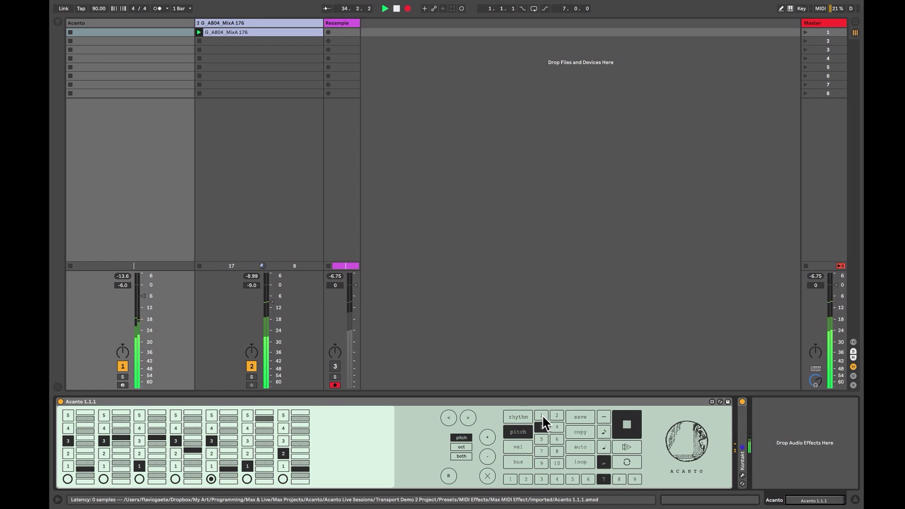
left_click(542, 414)
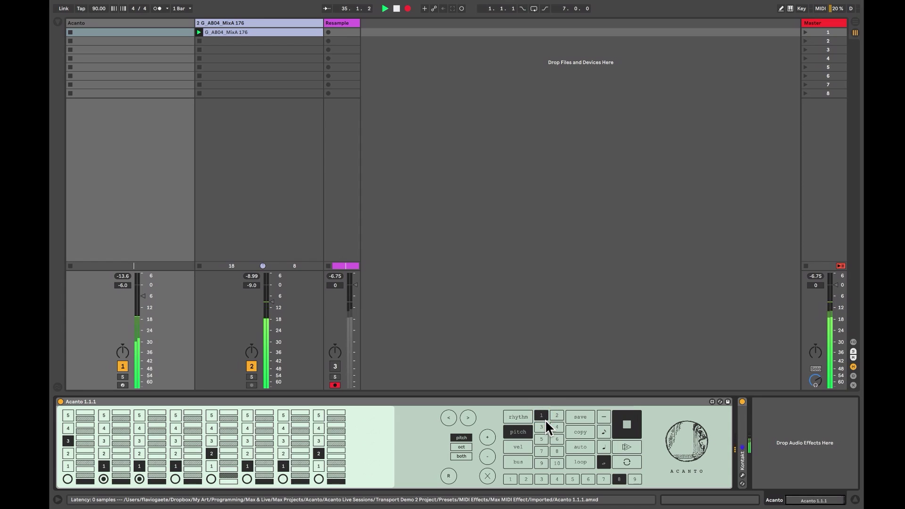